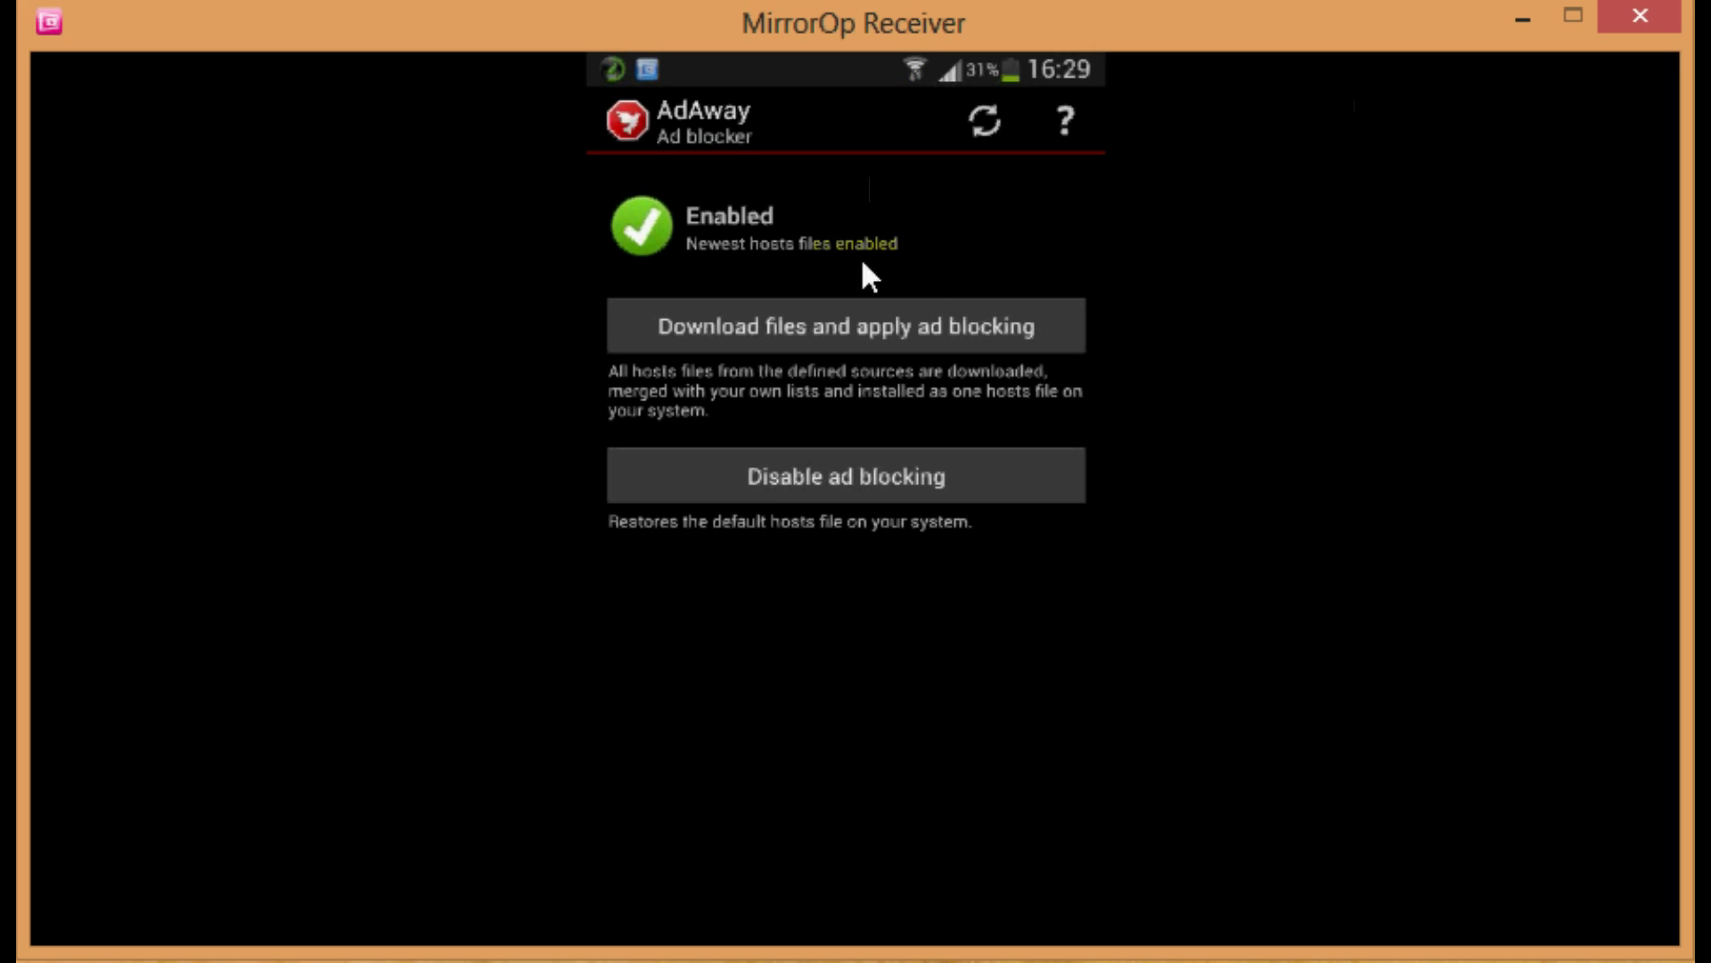
Download the newest AdAway hosts files and turn on ad blocking
click(894, 330)
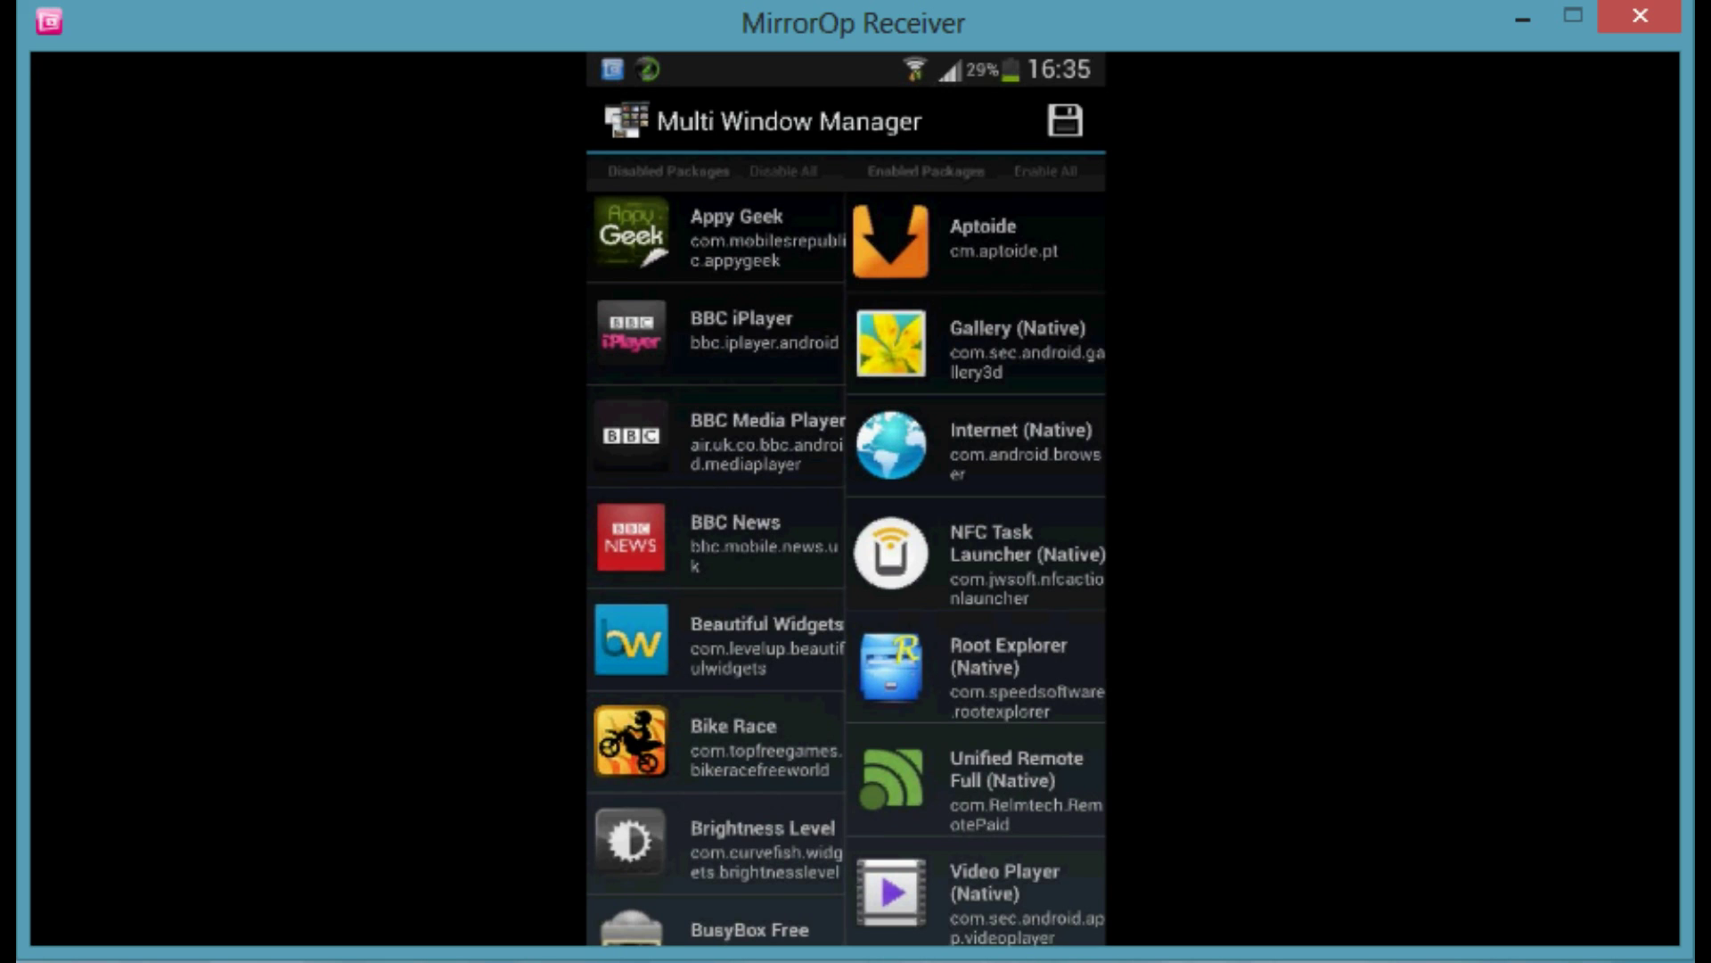
scroll(717, 569, down, 2)
scroll(717, 568, down, 3)
scroll(717, 569, up, 2)
scroll(717, 568, up, 5)
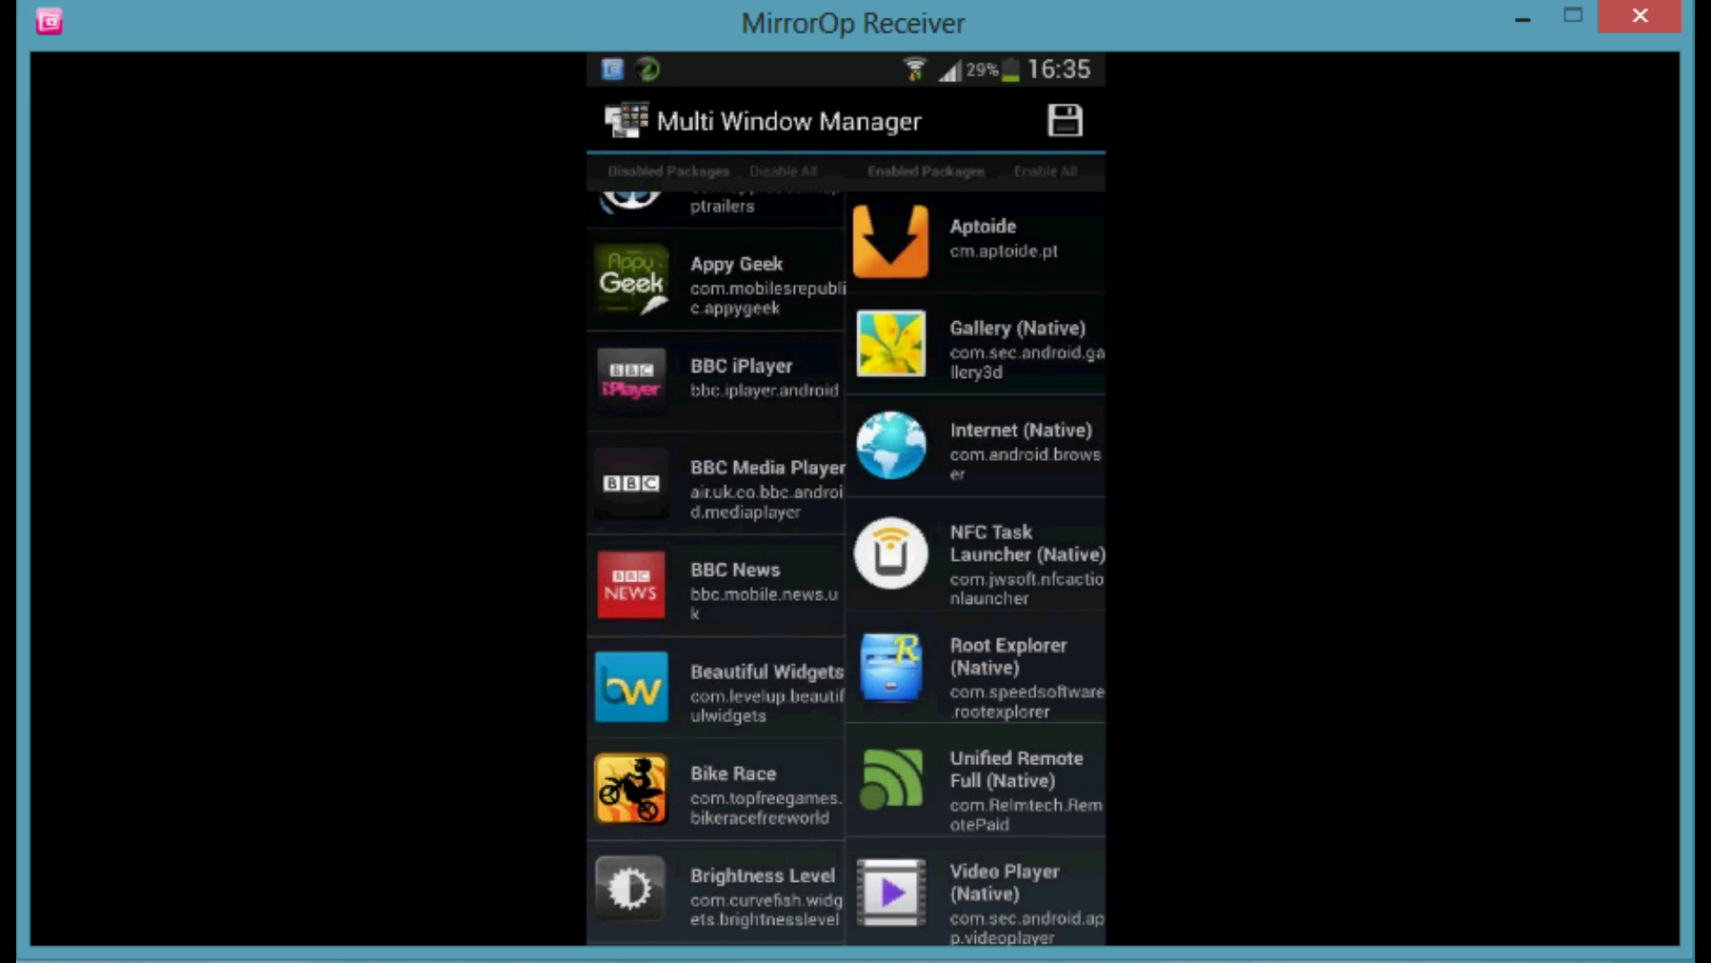
key(Escape)
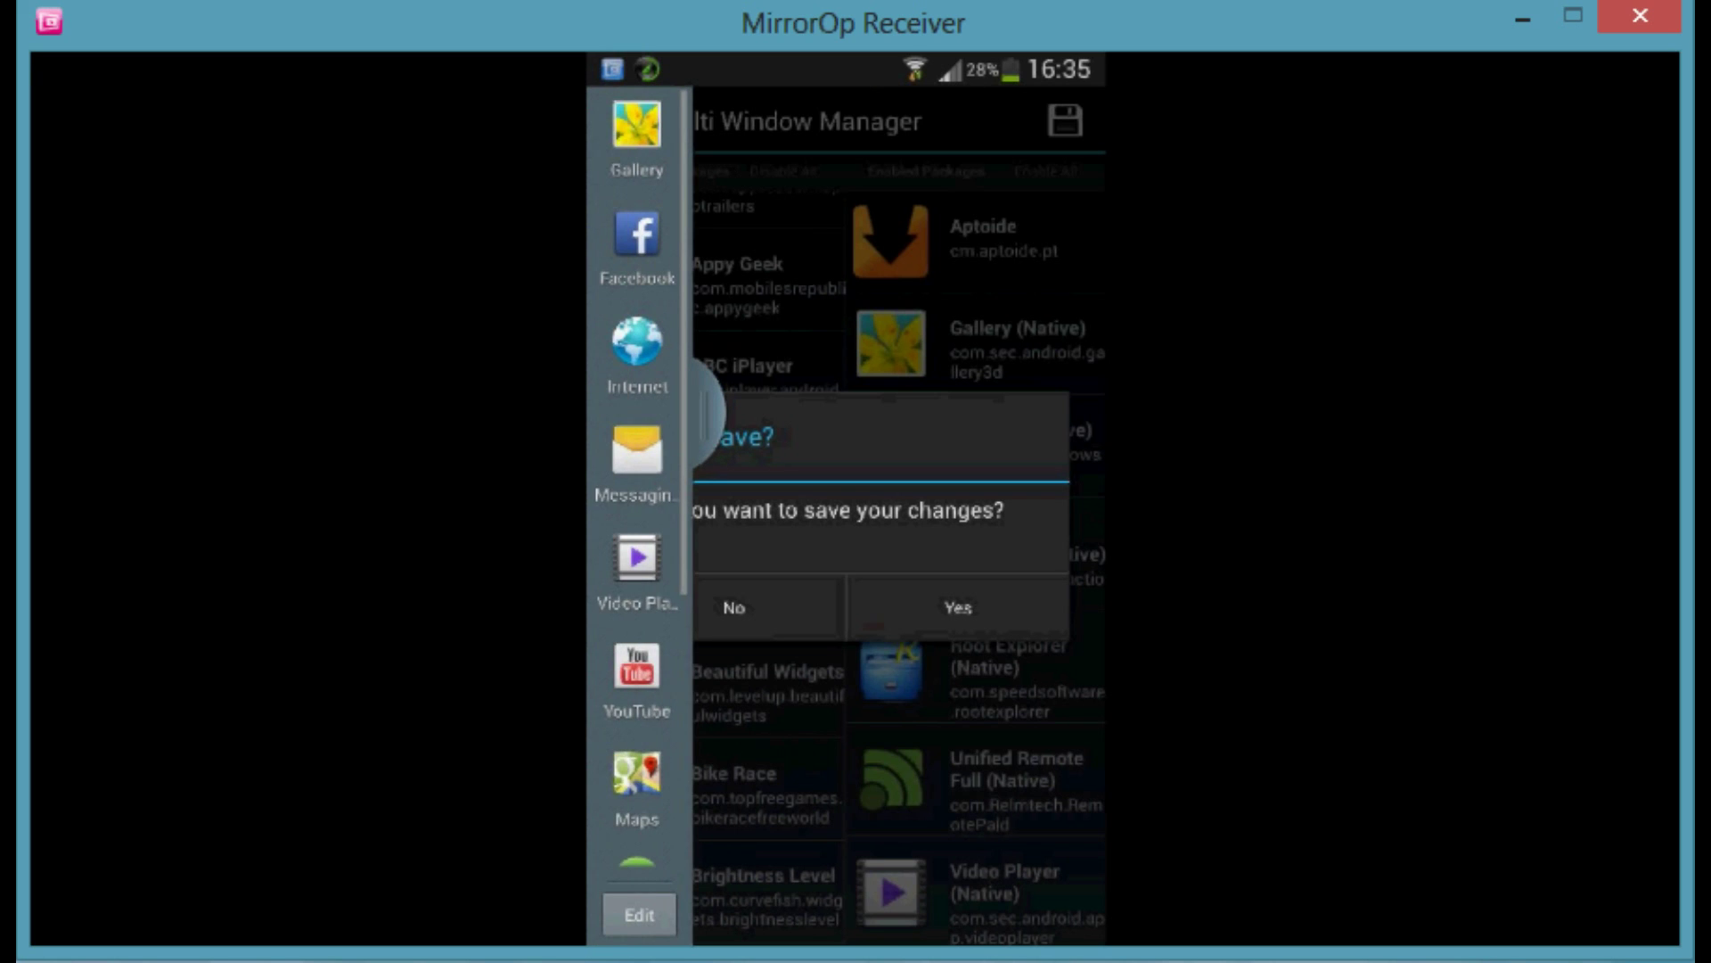
scroll(637, 477, down, 5)
scroll(638, 477, up, 5)
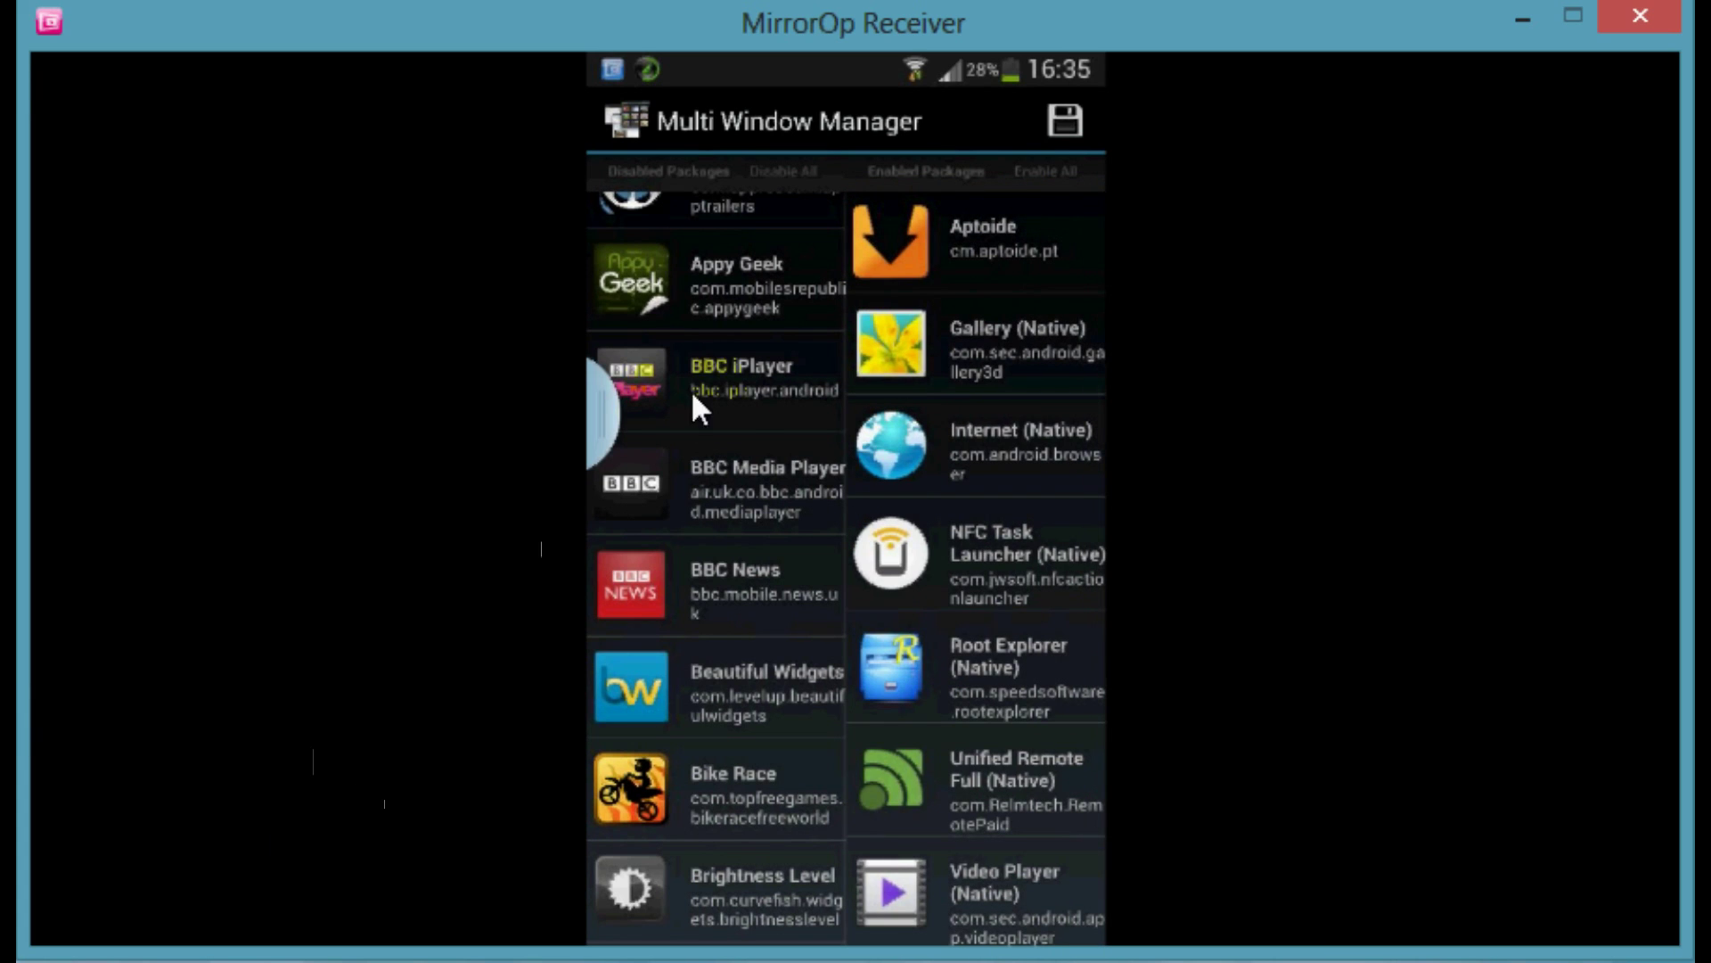
drag(697, 378, 656, 819)
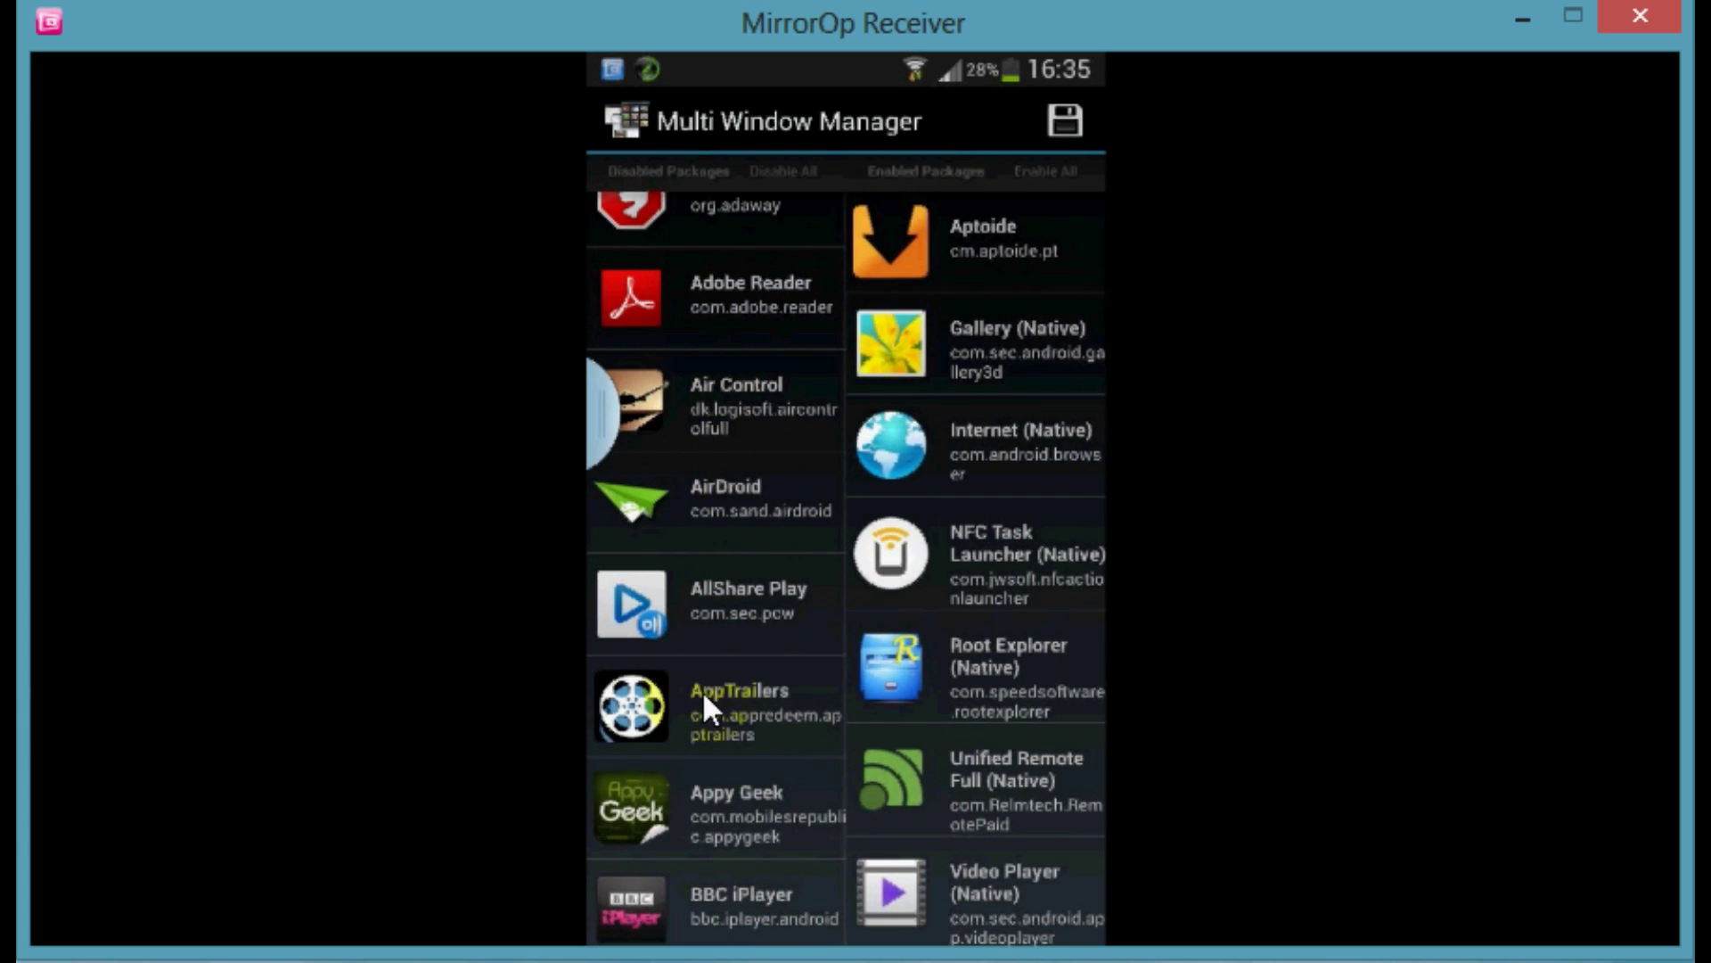
mouse_move(706, 810)
mouse_down()
mouse_move(965, 248)
mouse_move(730, 509)
mouse_up()
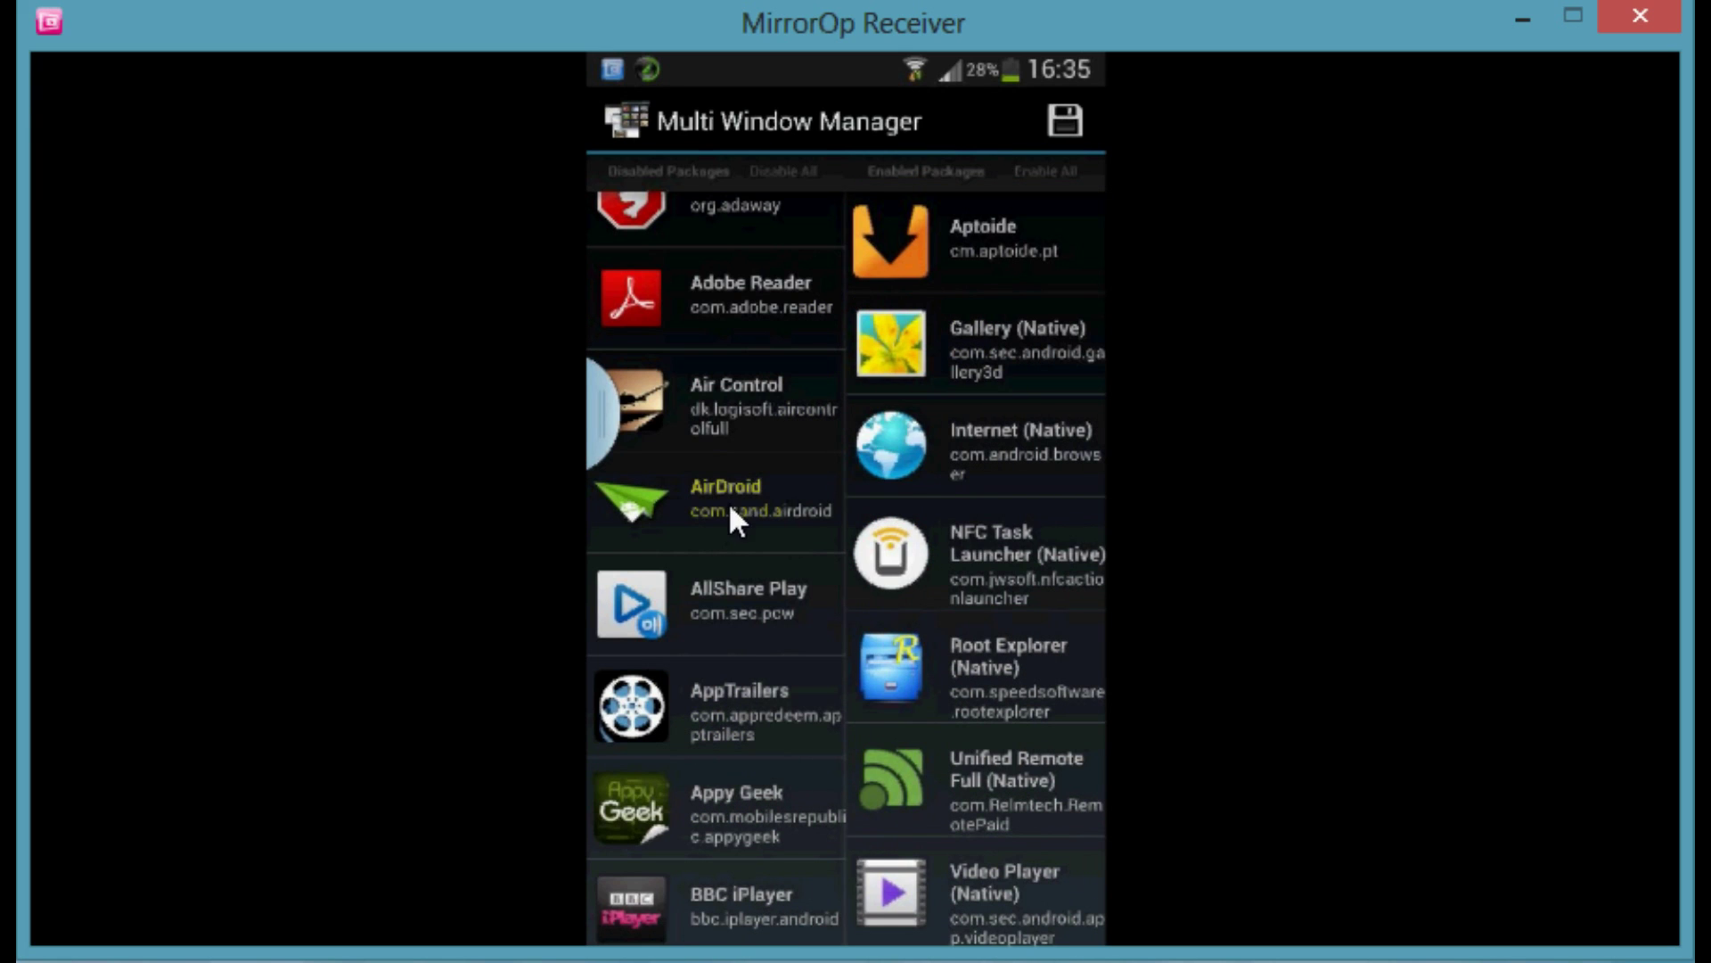
Save the Multi Window Manager package list and decline the reboot prompt
click(1055, 121)
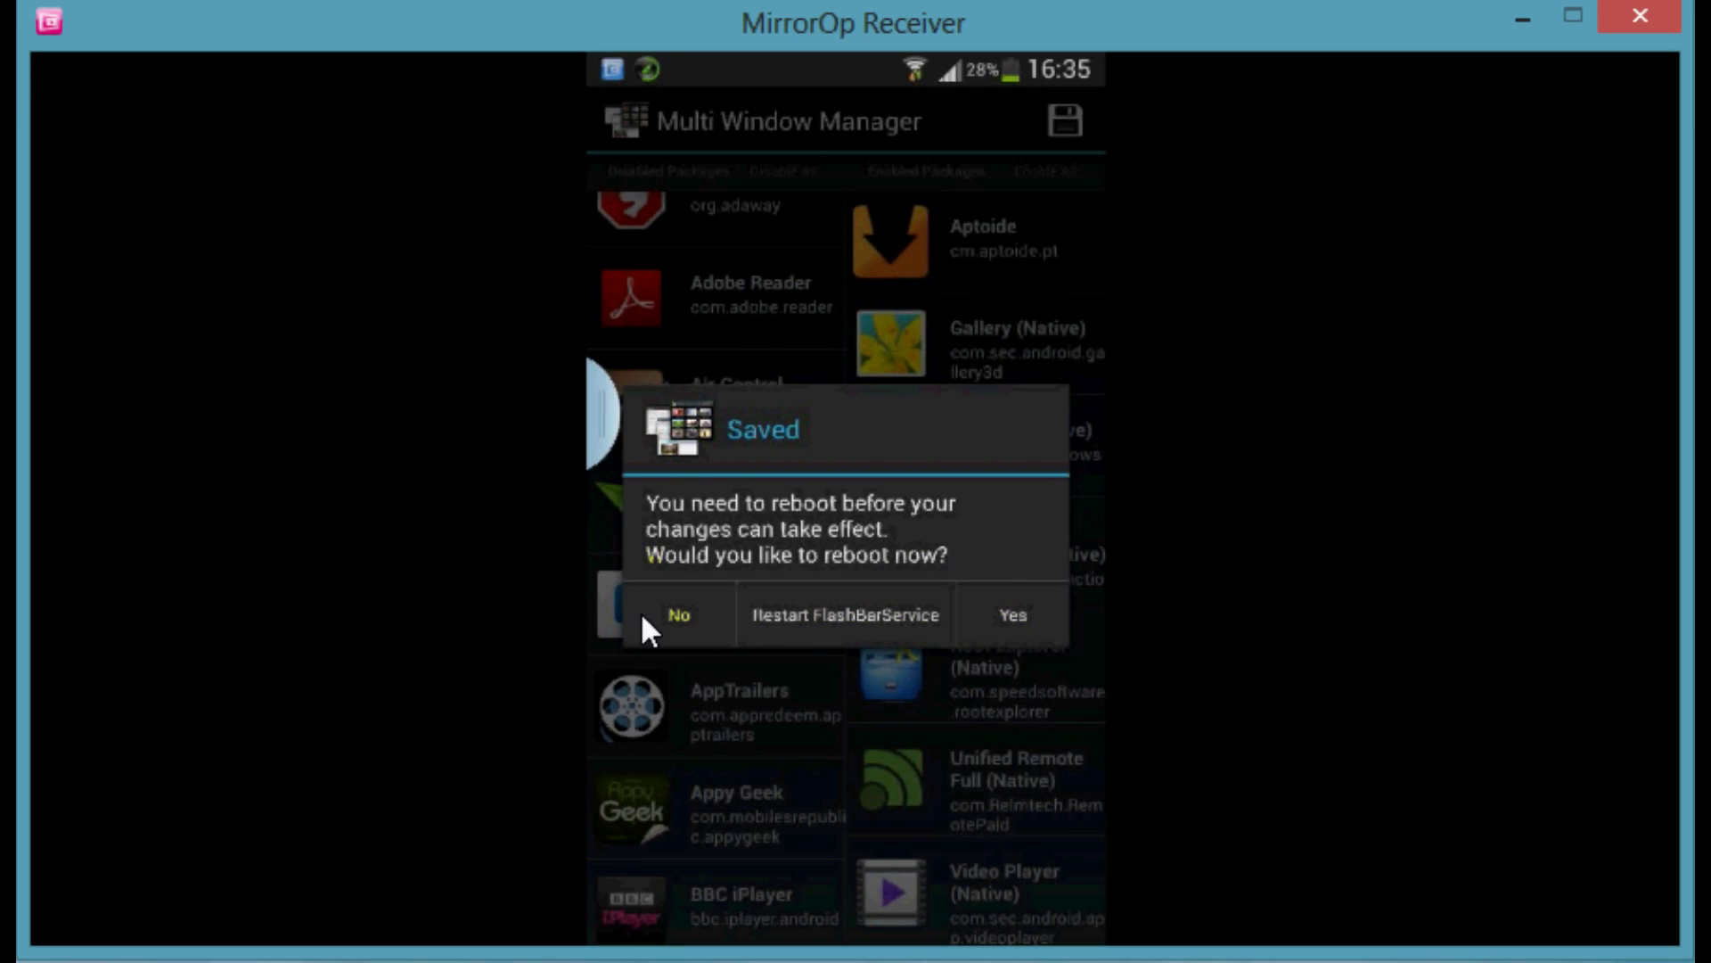
click(667, 609)
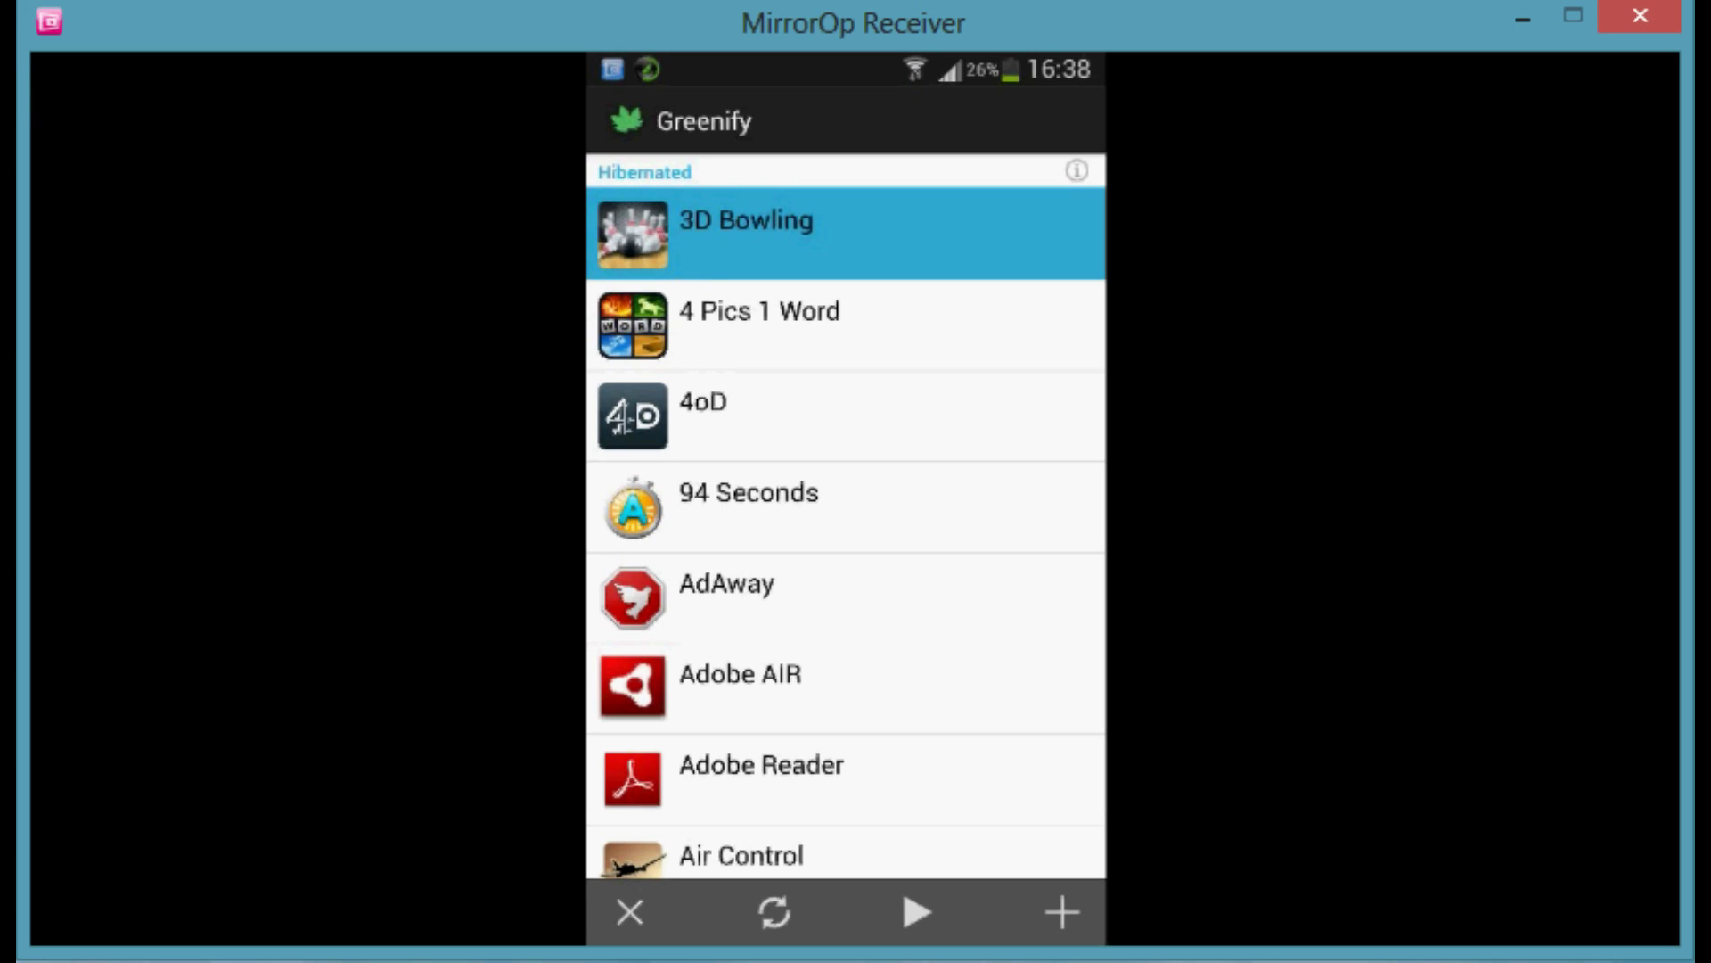
scroll(846, 535, down, 3)
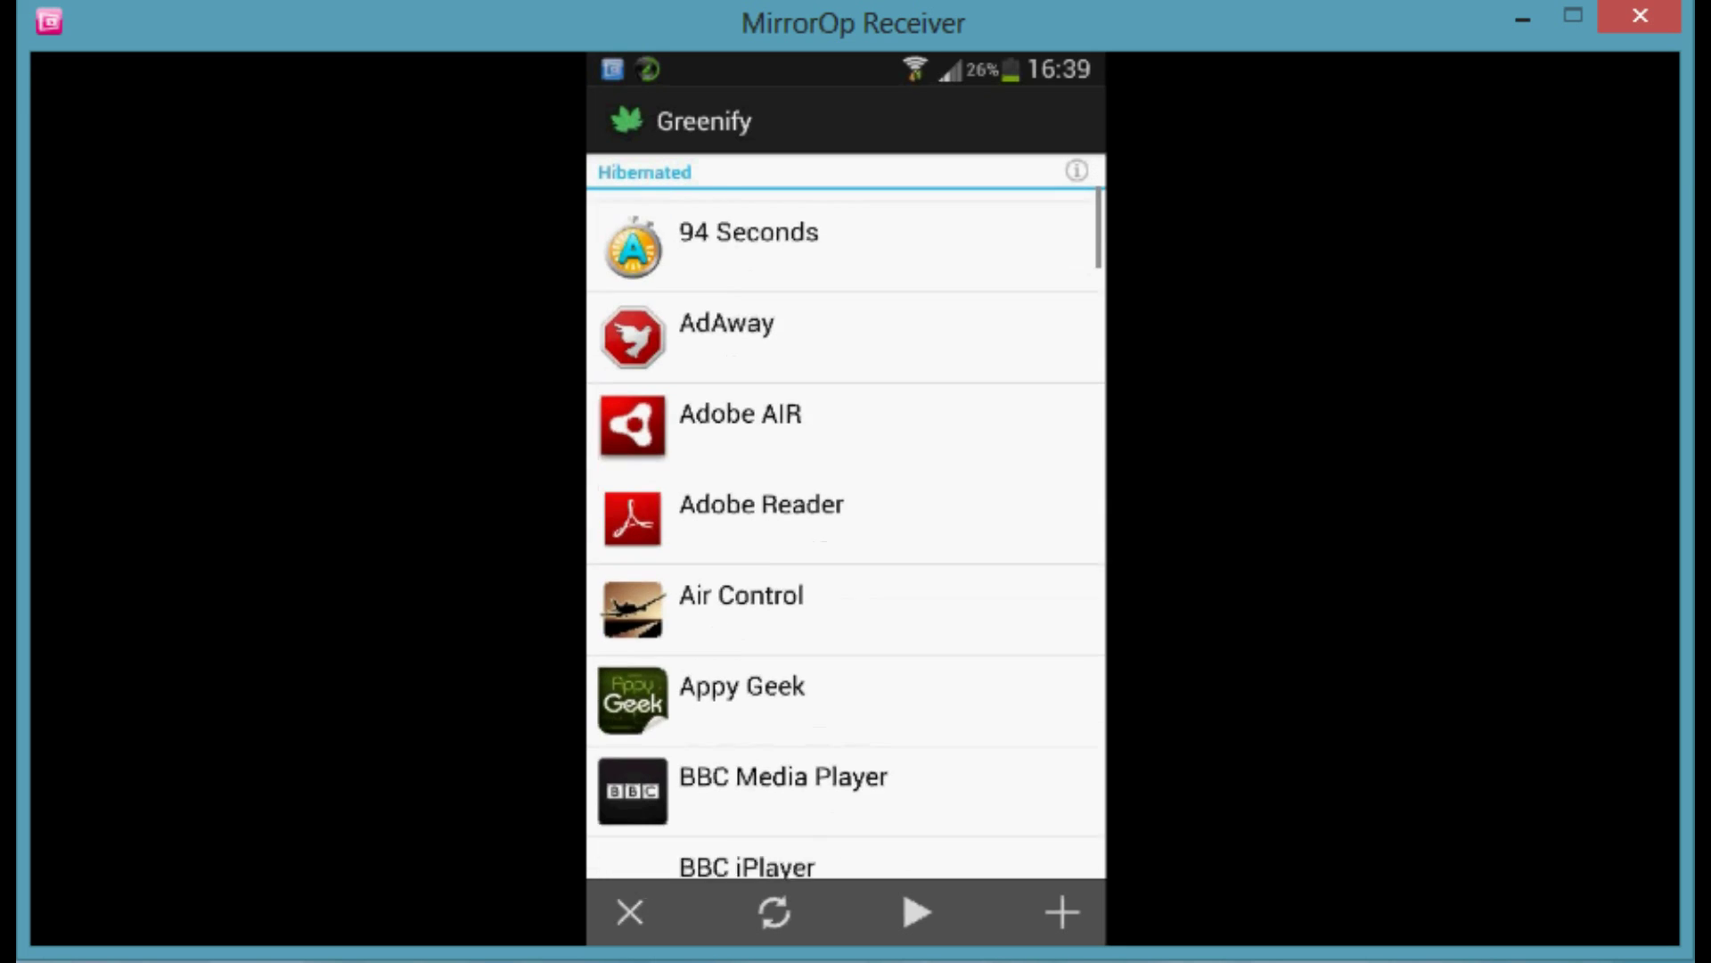
scroll(845, 536, up, 3)
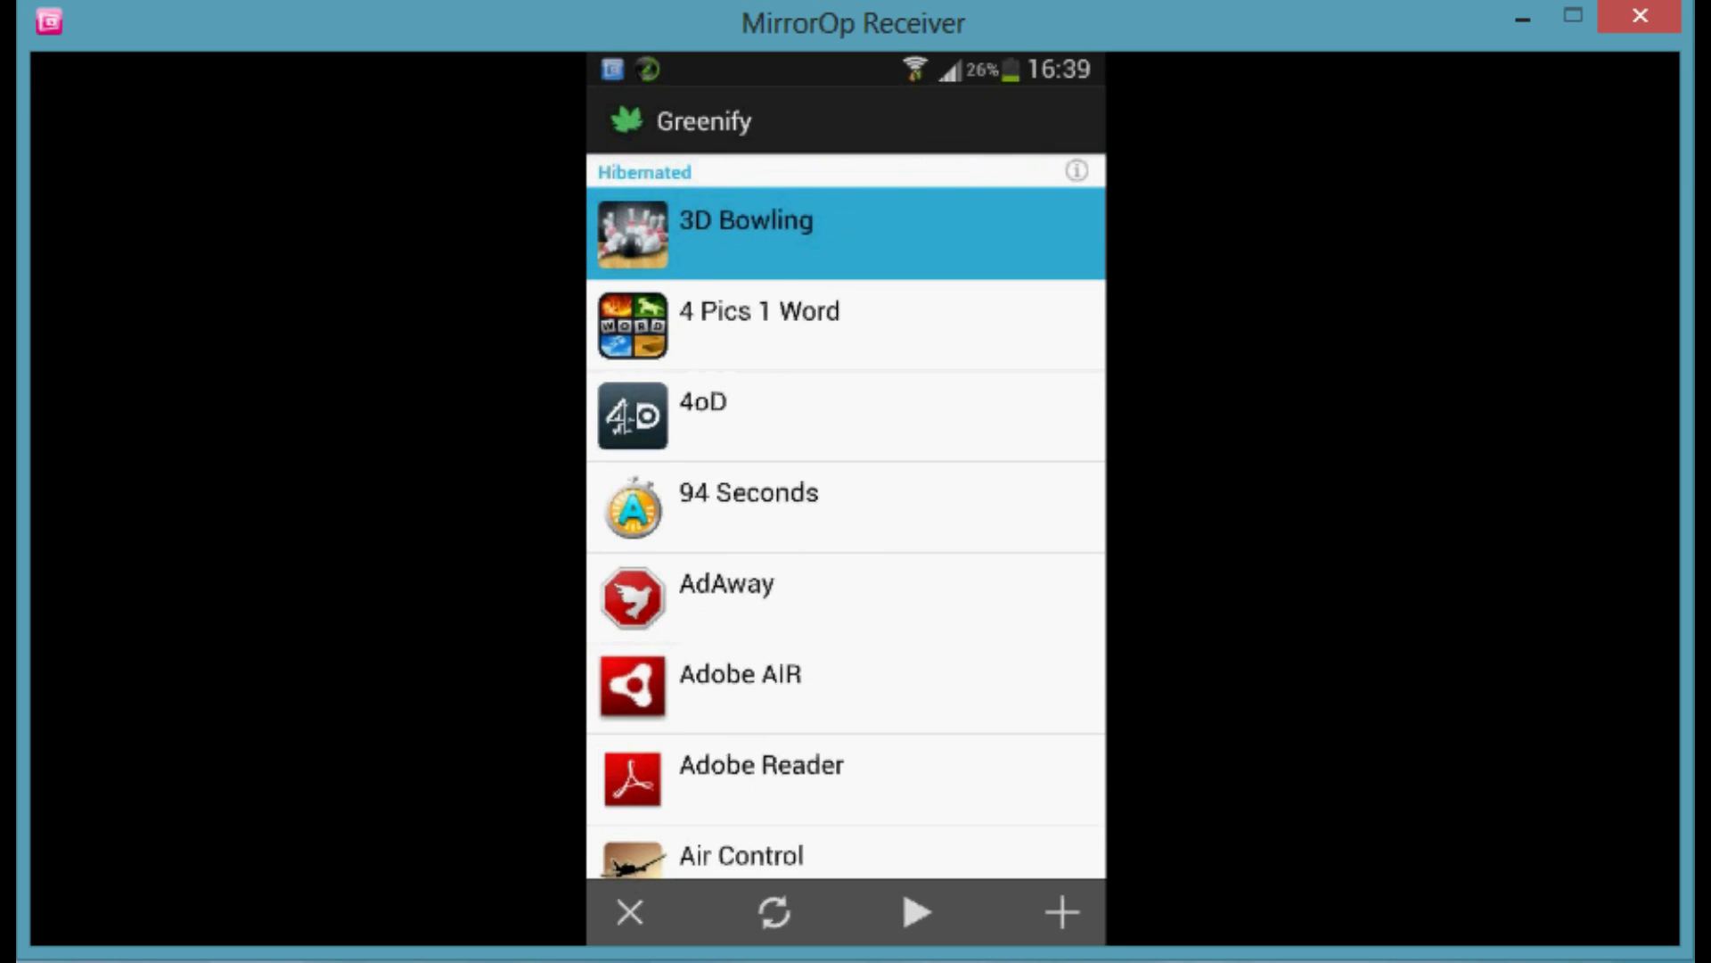
scroll(846, 536, down, 2)
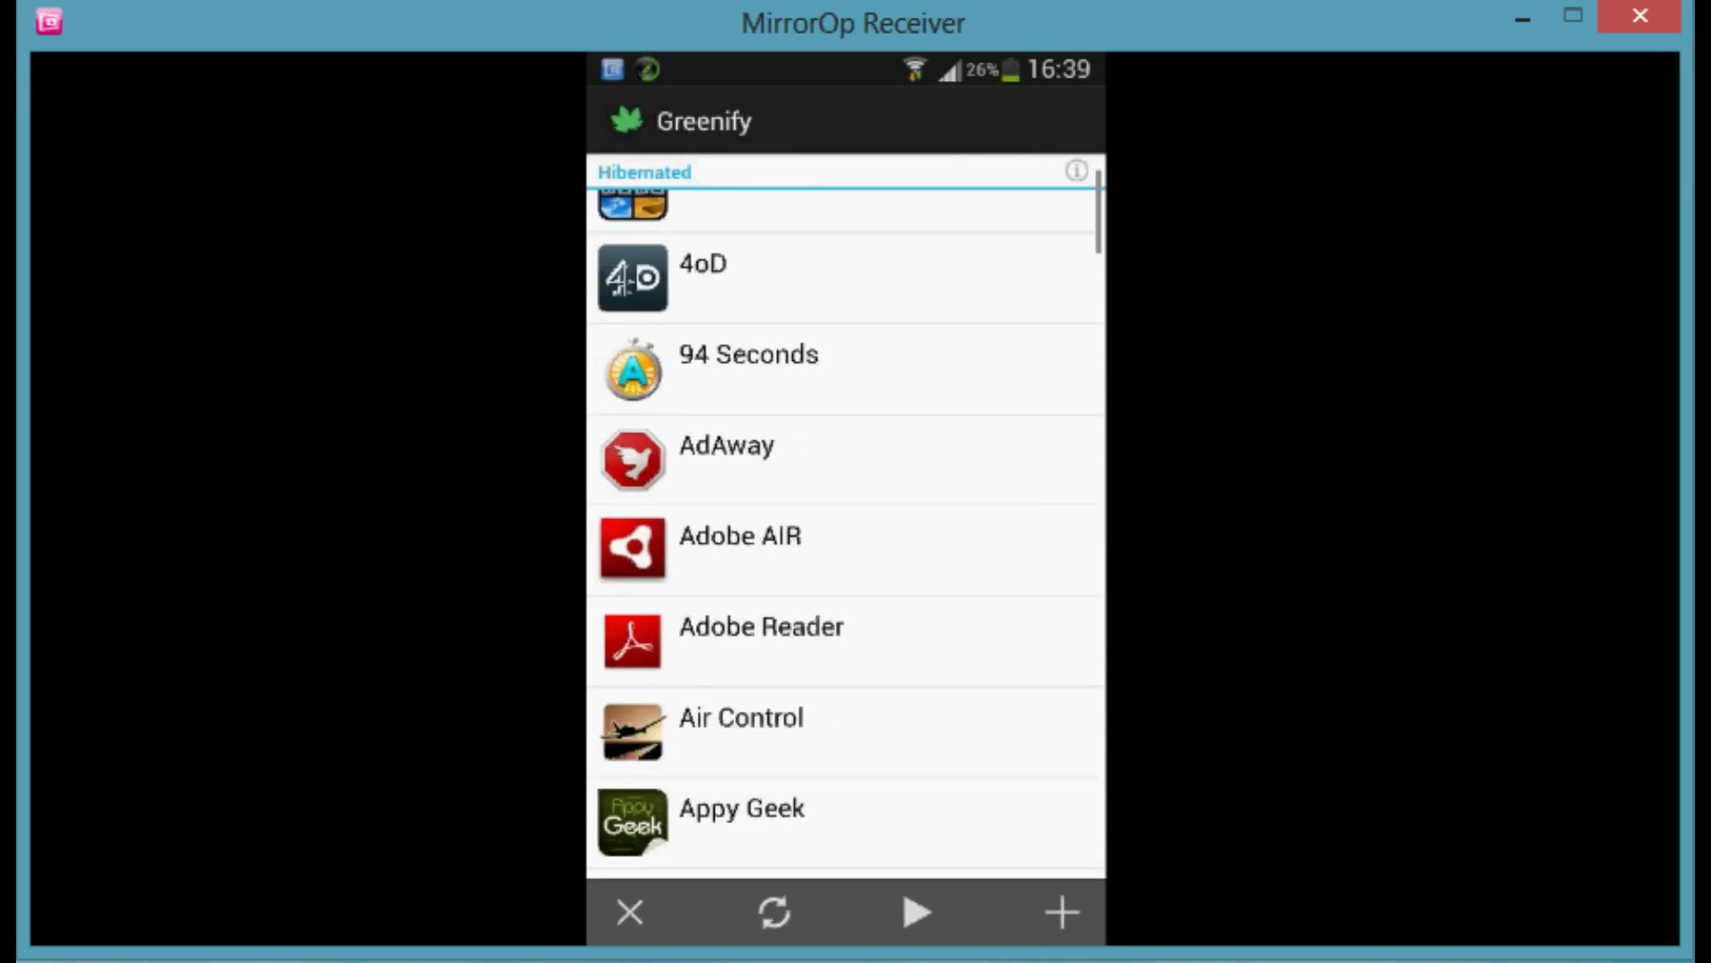
scroll(846, 534, down, 5)
scroll(845, 535, down, 5)
scroll(845, 536, down, 4)
scroll(846, 535, down, 2)
scroll(845, 536, down, 3)
scroll(845, 535, down, 1)
scroll(845, 536, down, 5)
scroll(845, 535, down, 1)
scroll(845, 535, down, 5)
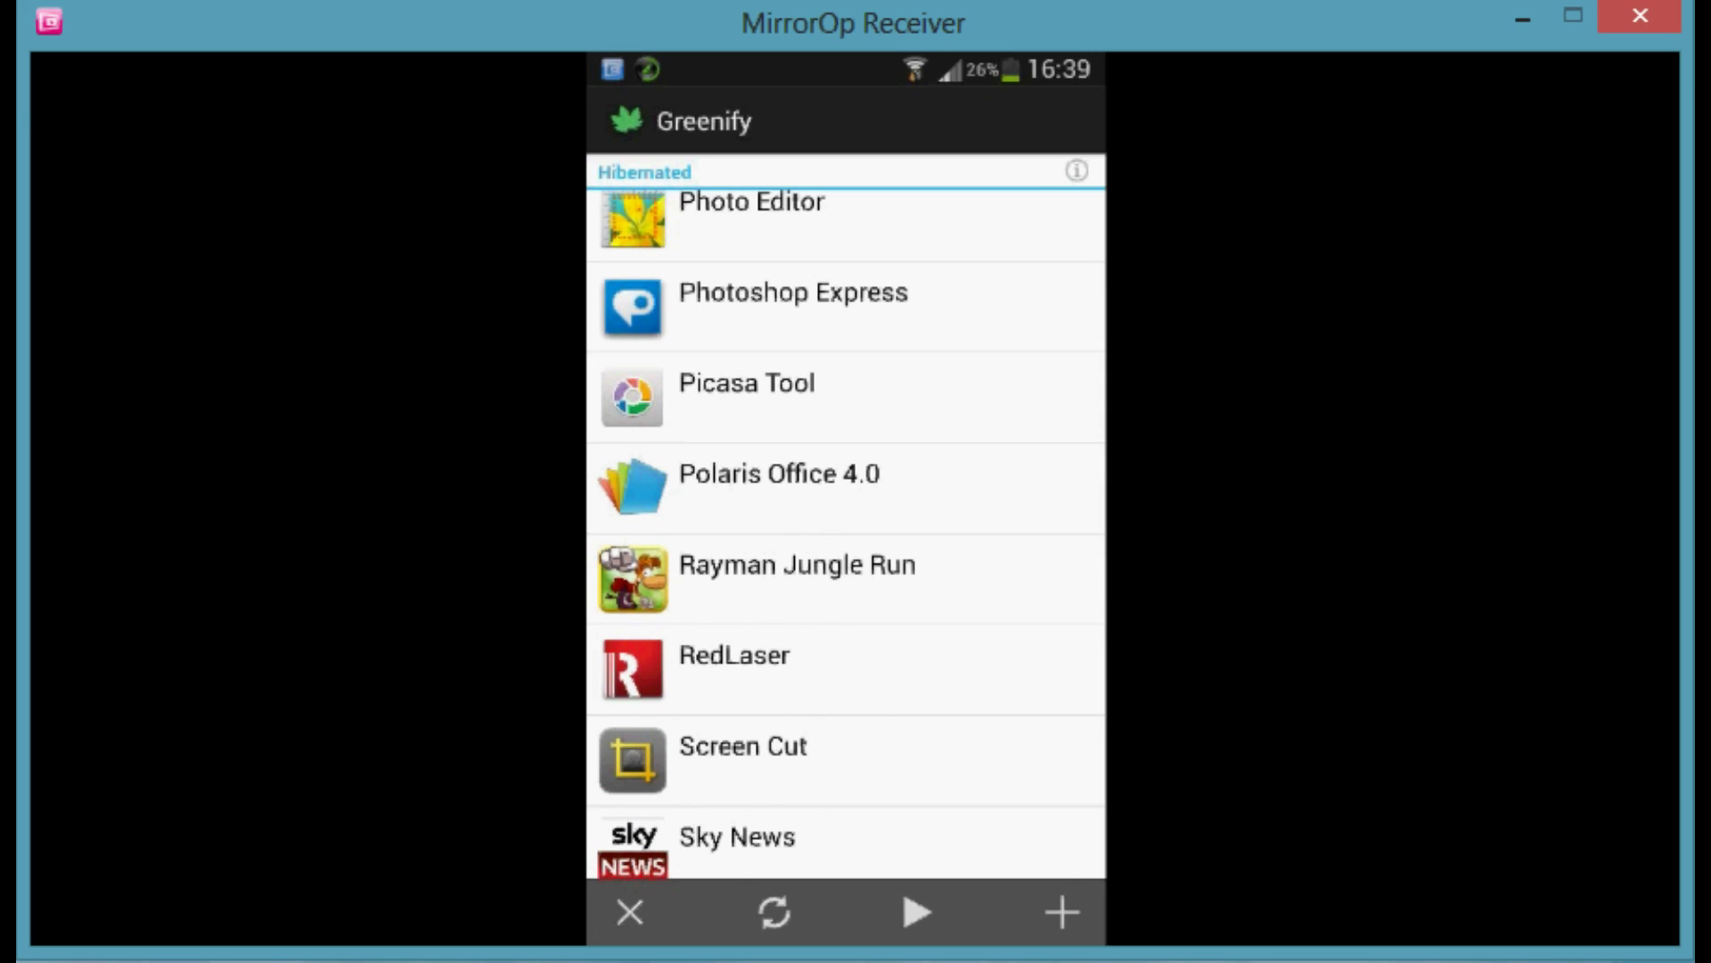
scroll(846, 535, up, 5)
scroll(845, 536, up, 5)
scroll(846, 535, up, 5)
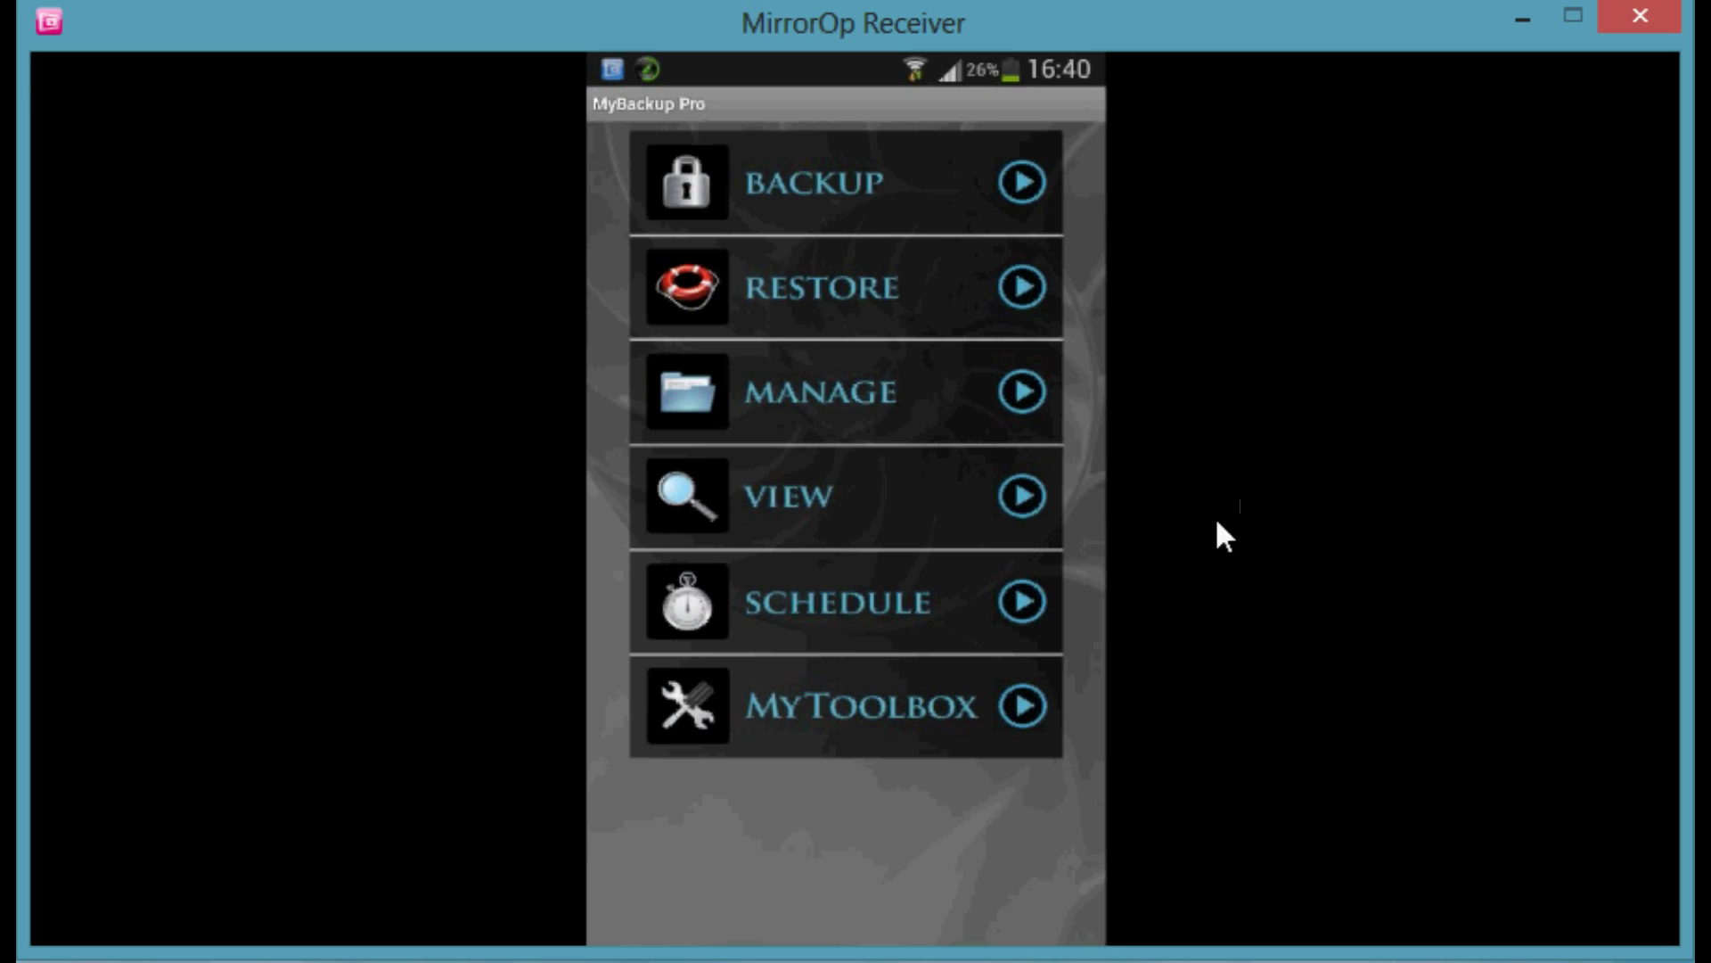
Dismiss the backup scheduler, then start a local Applications & Media backup
click(833, 614)
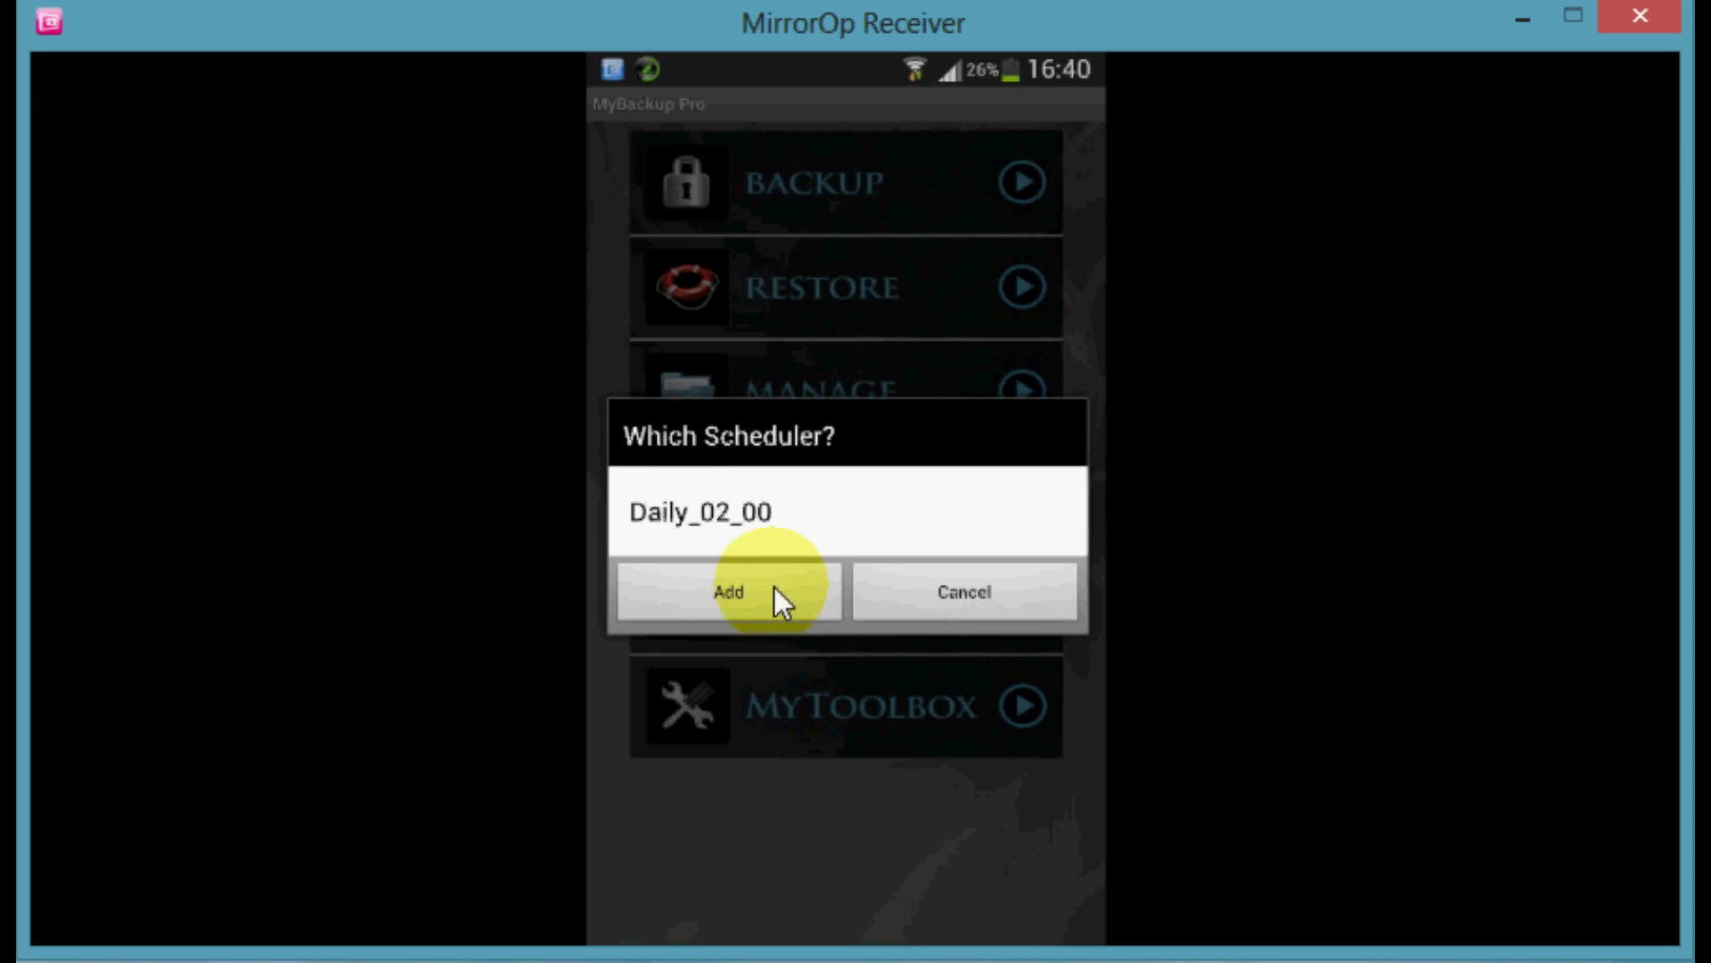
click(963, 589)
click(850, 174)
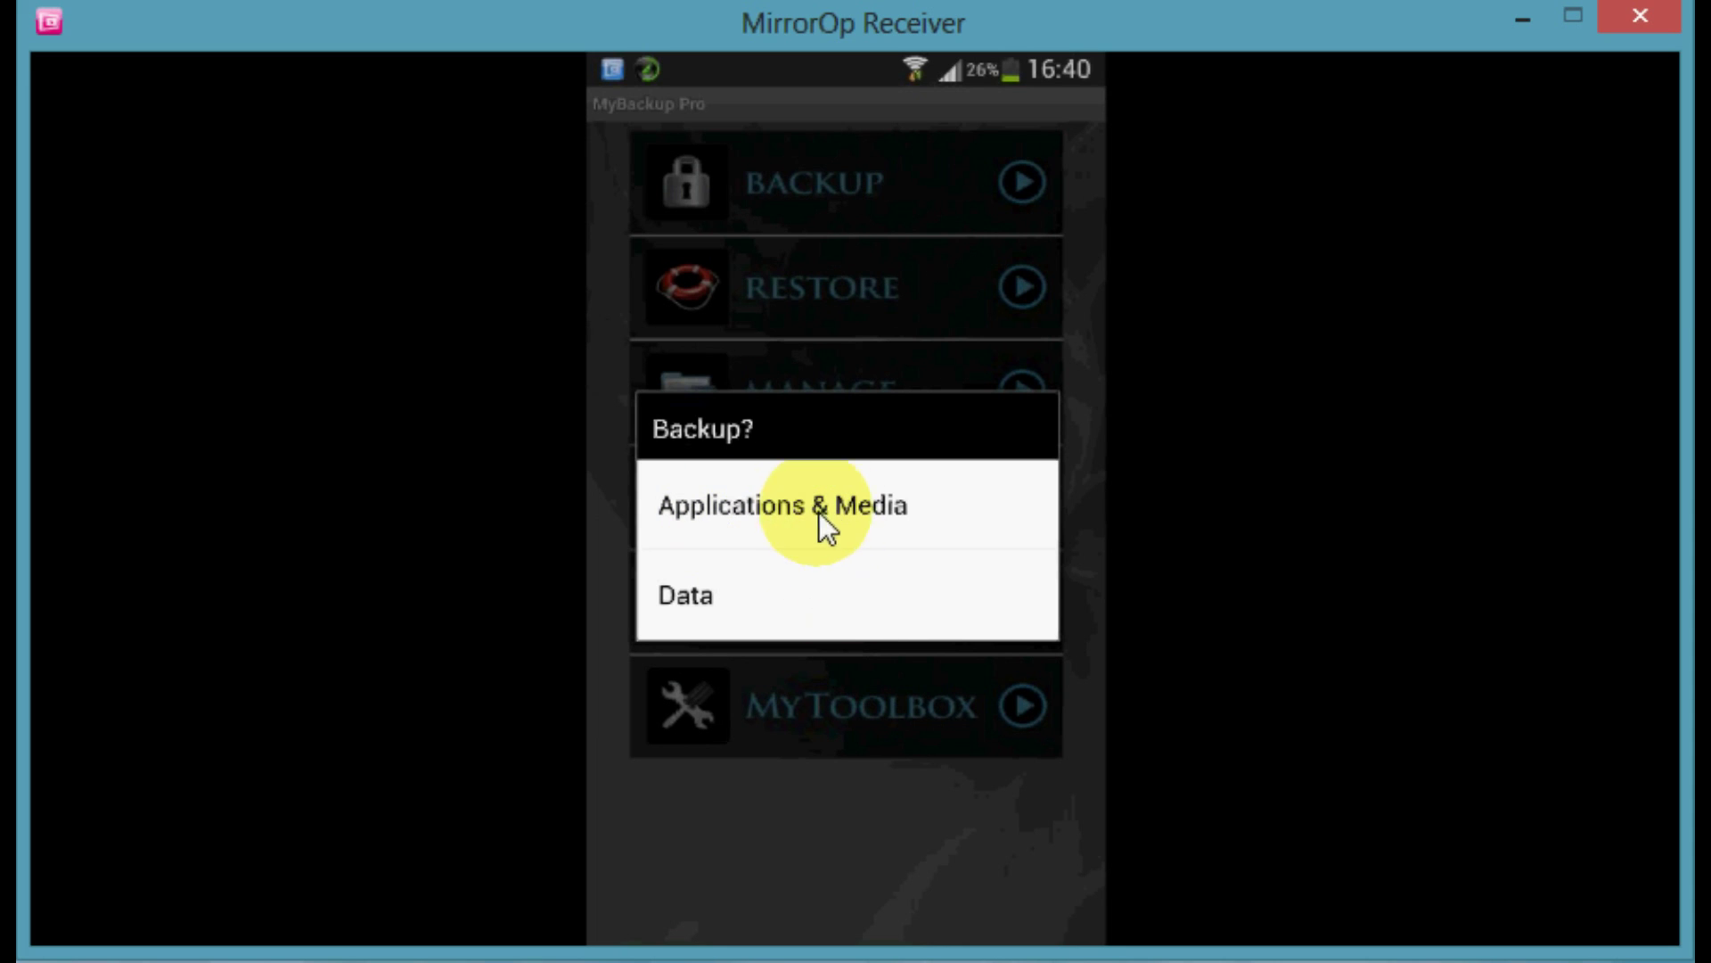
click(830, 511)
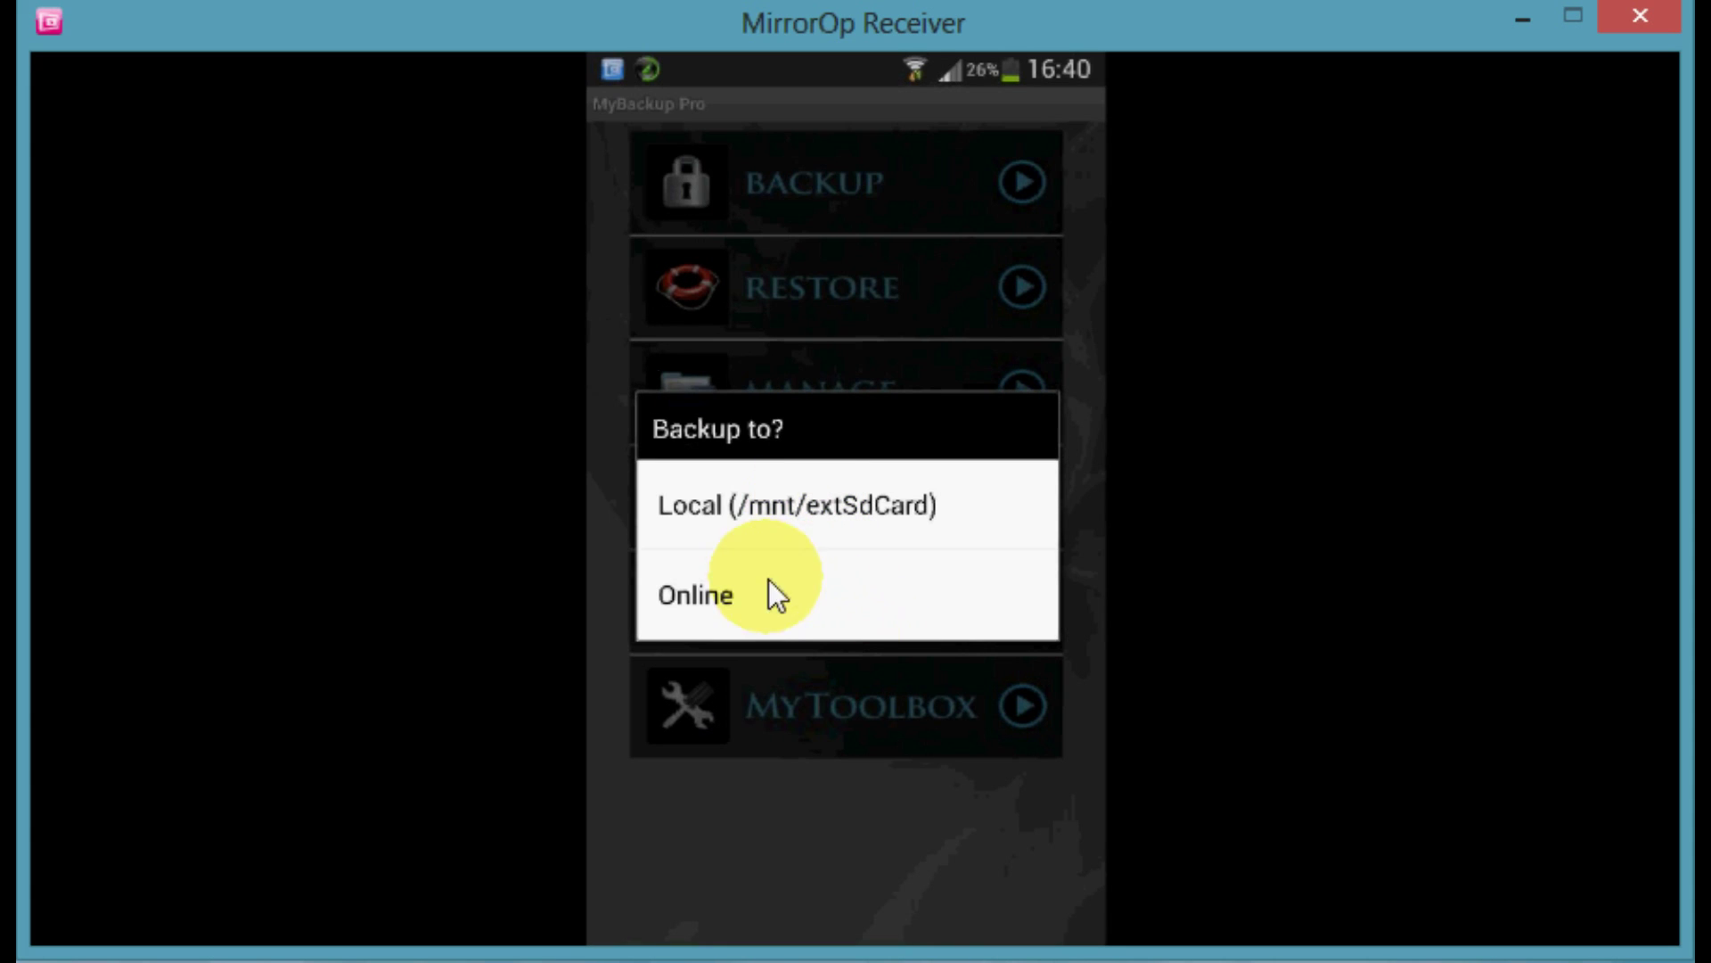
click(740, 509)
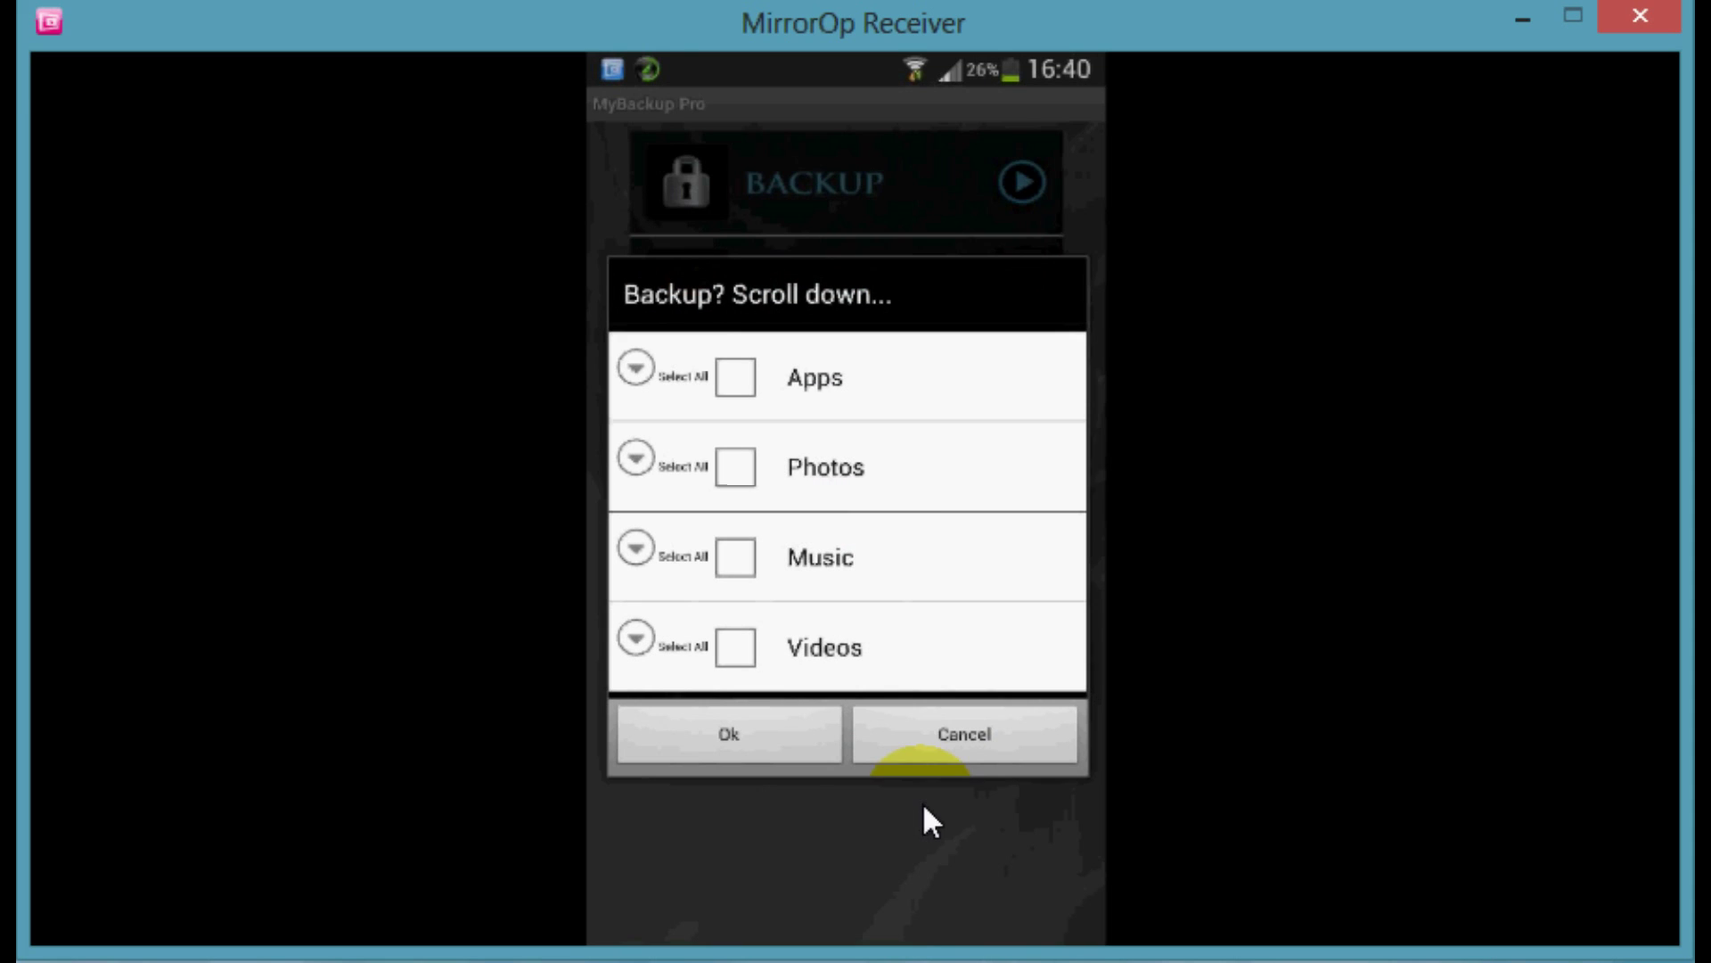
Expand and collapse the Photos file list, then expand the Apps category
click(637, 461)
drag(645, 406, 638, 250)
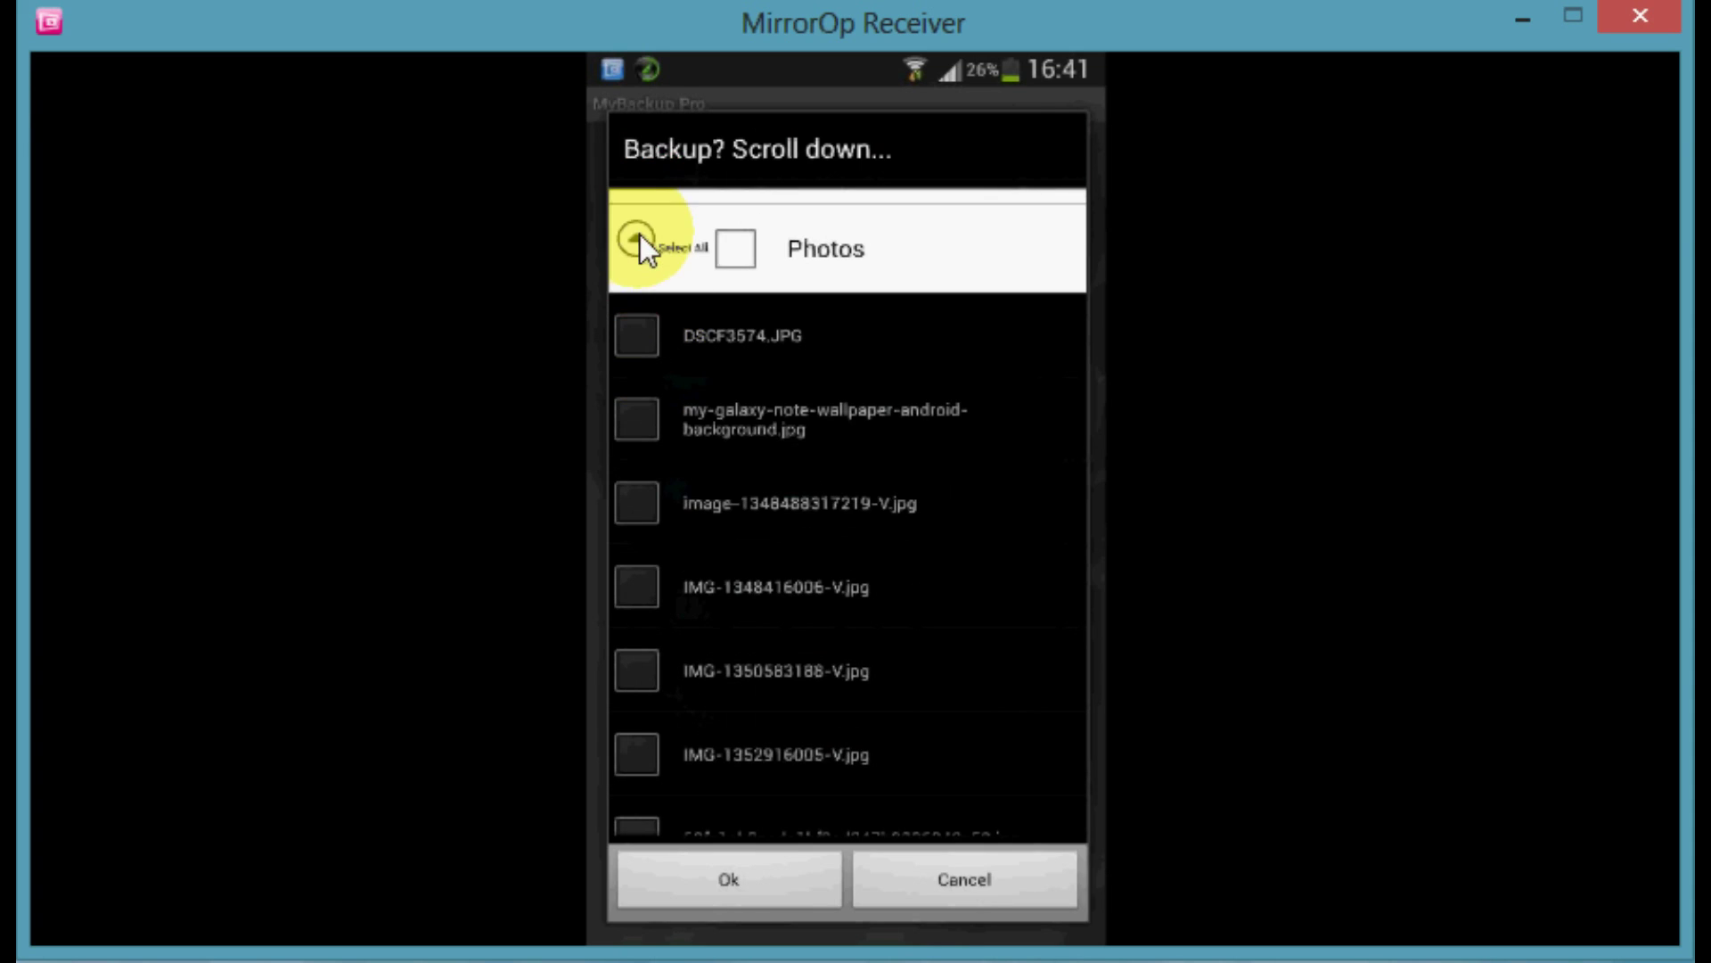
click(638, 248)
click(633, 370)
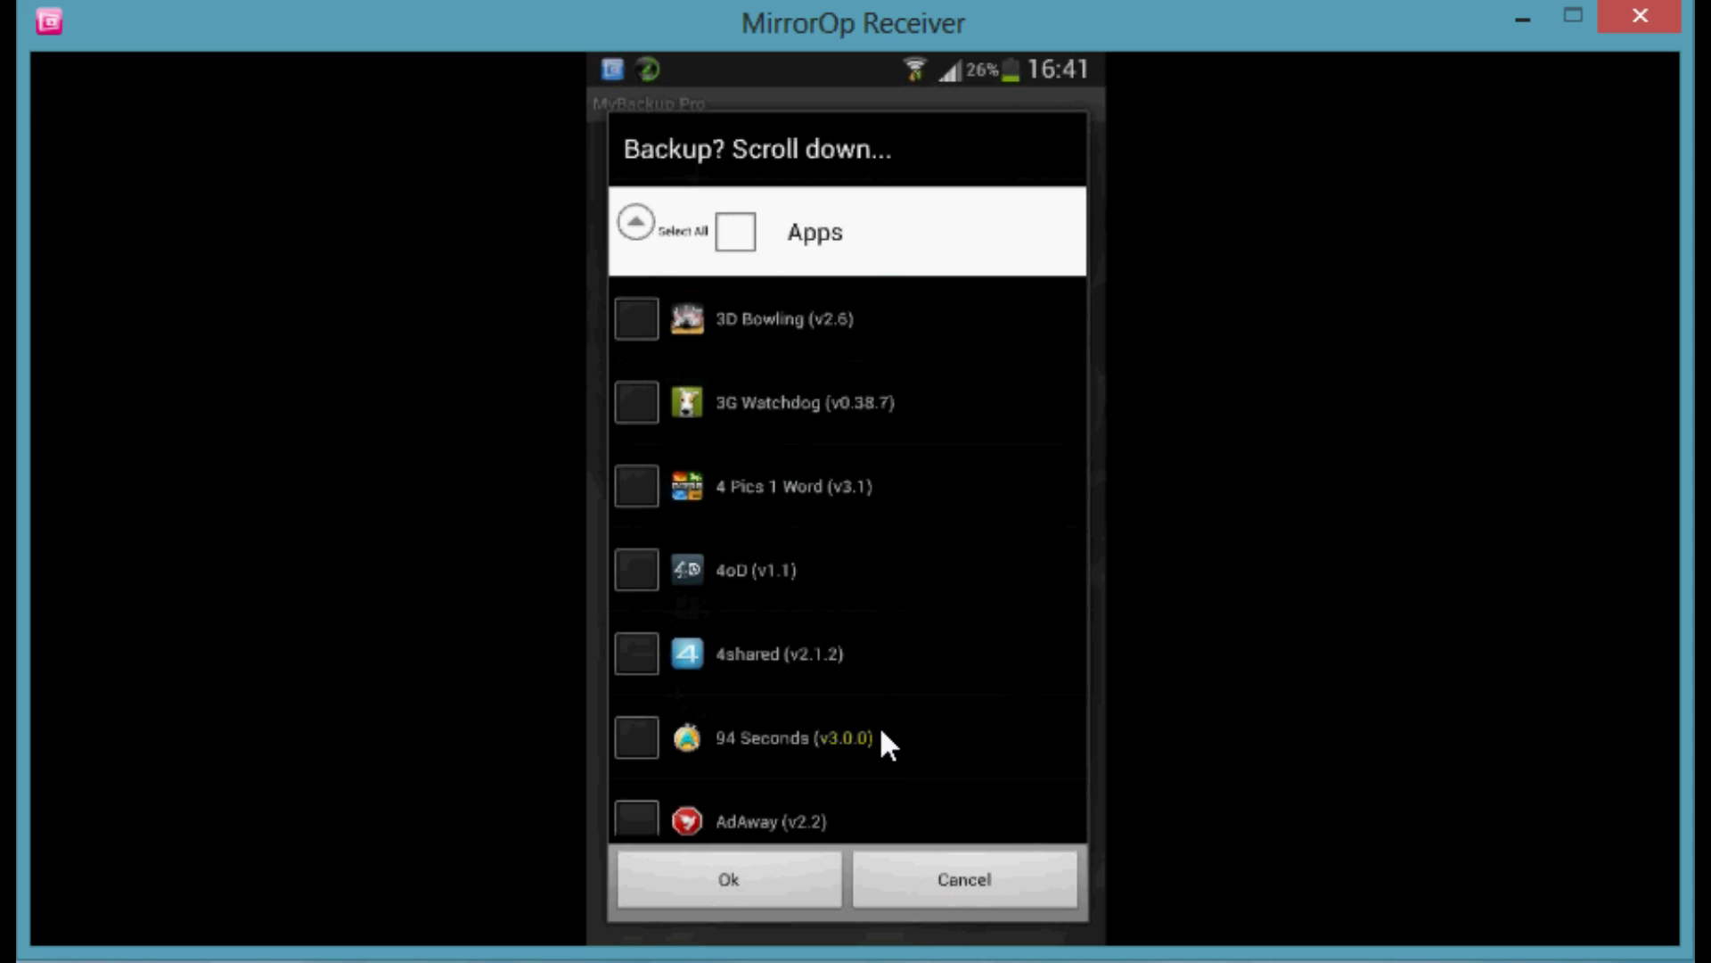
scroll(879, 738, down, 5)
scroll(878, 738, down, 5)
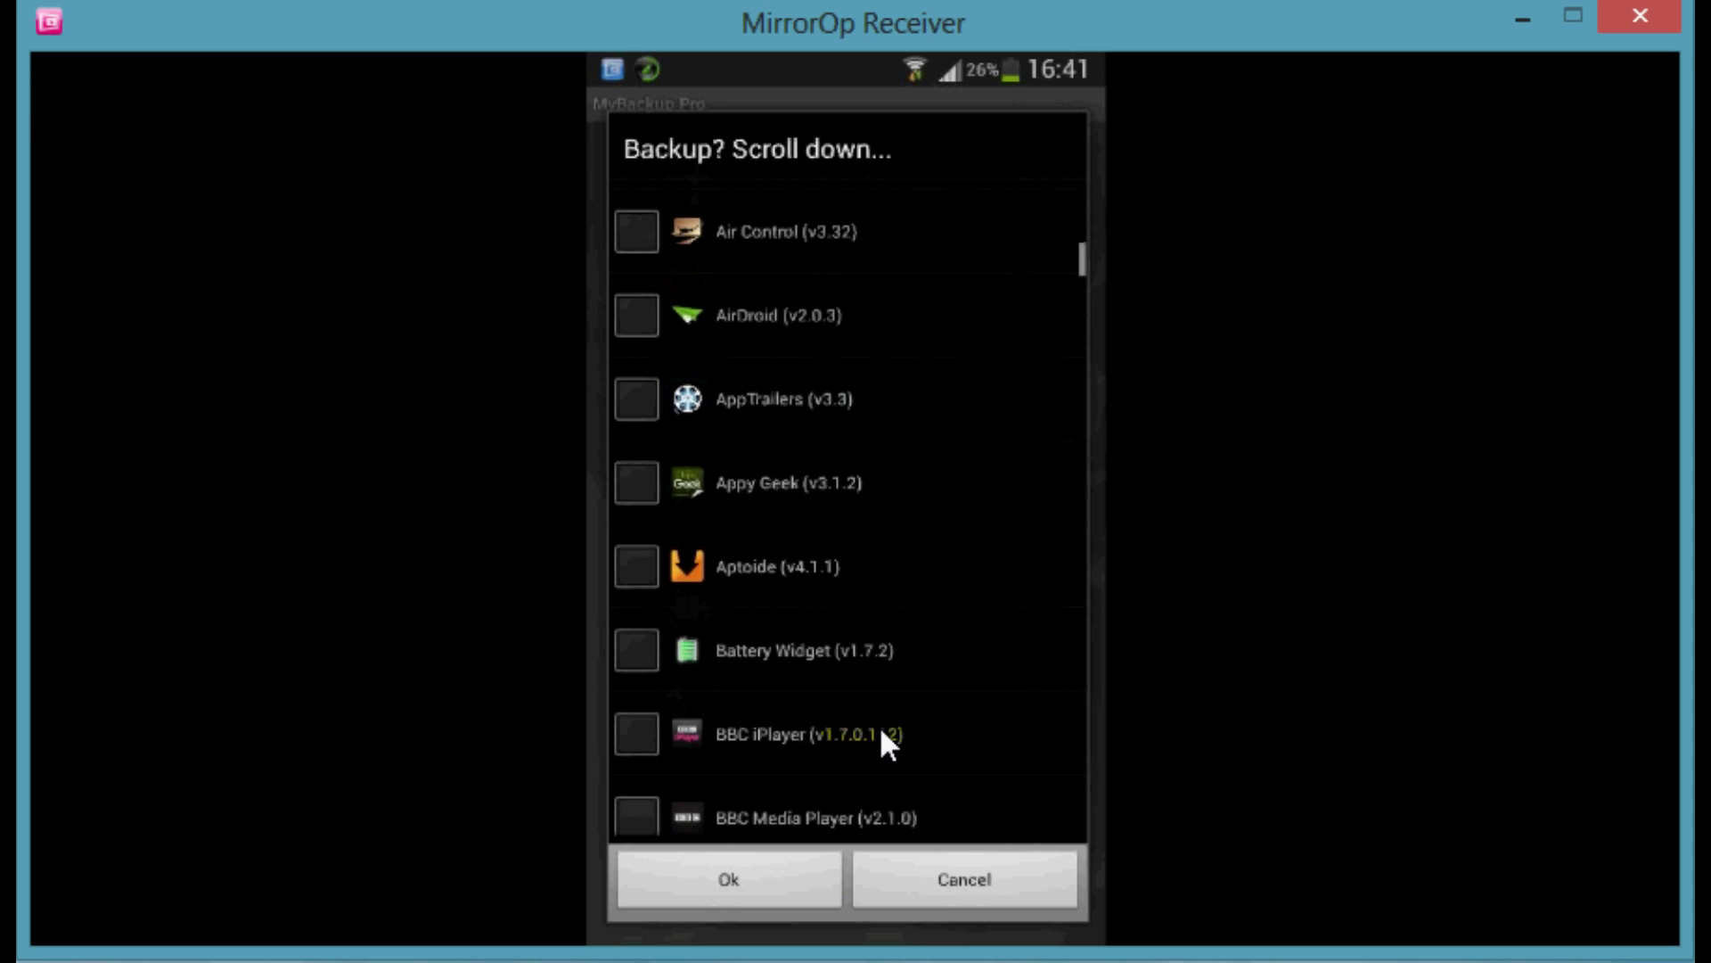
scroll(882, 737, down, 5)
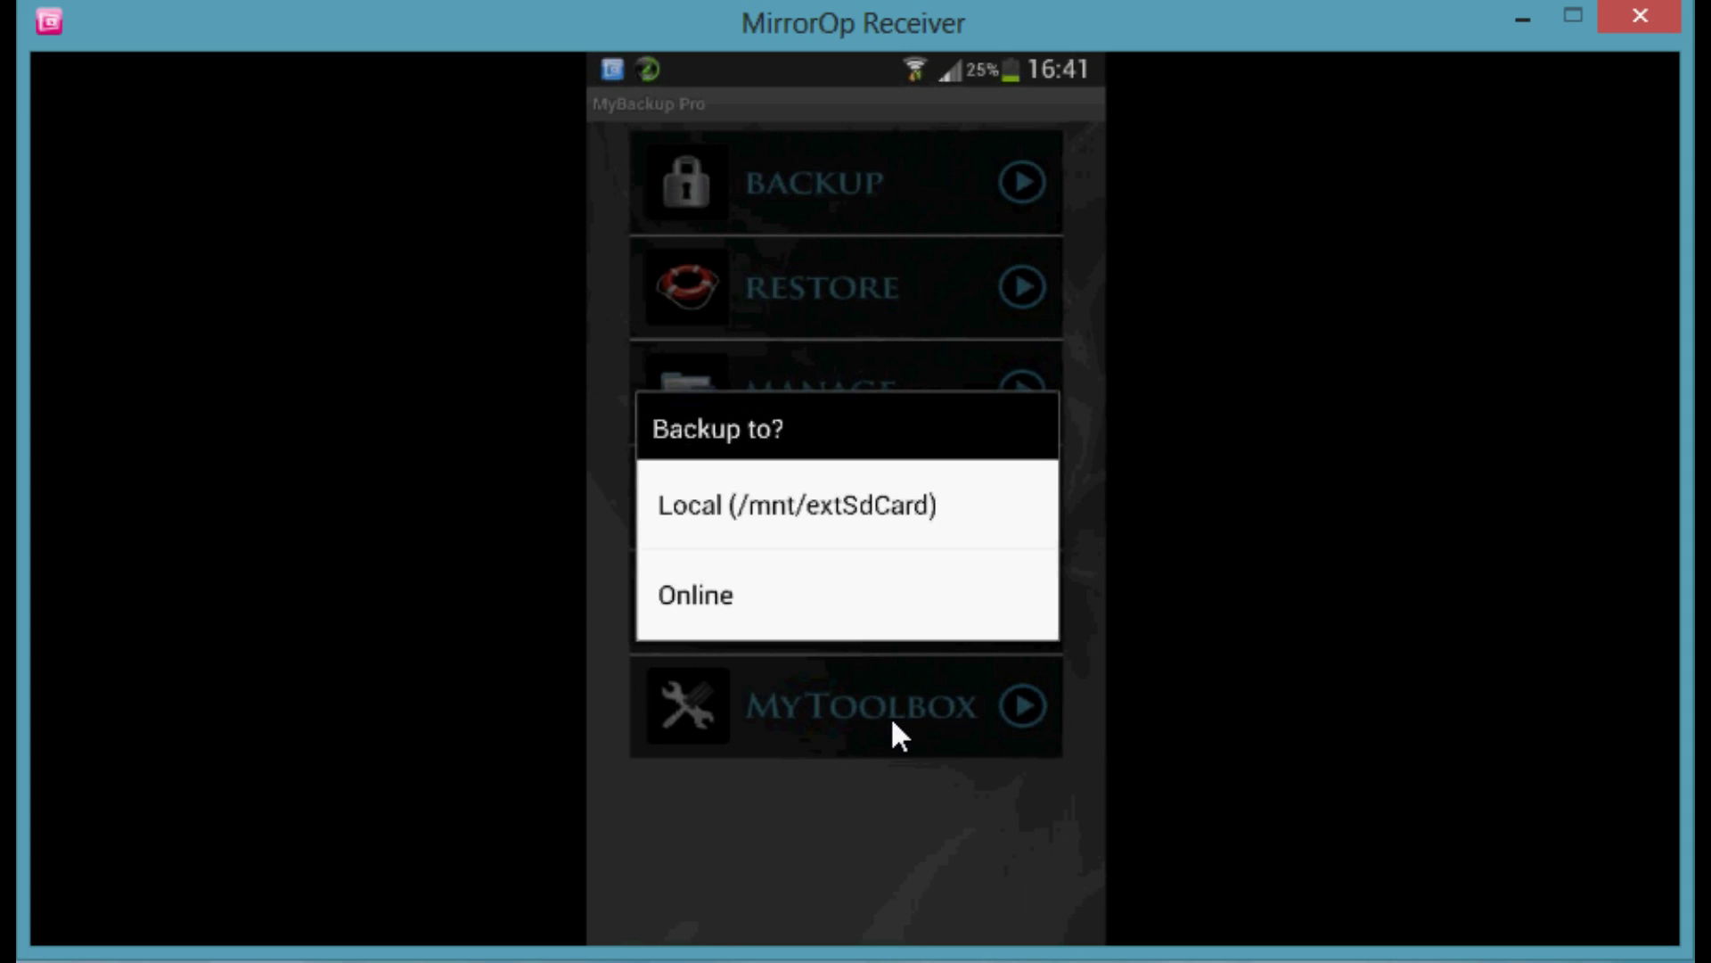
Choose Local for the data backup, review its checklist, then cancel it
click(892, 718)
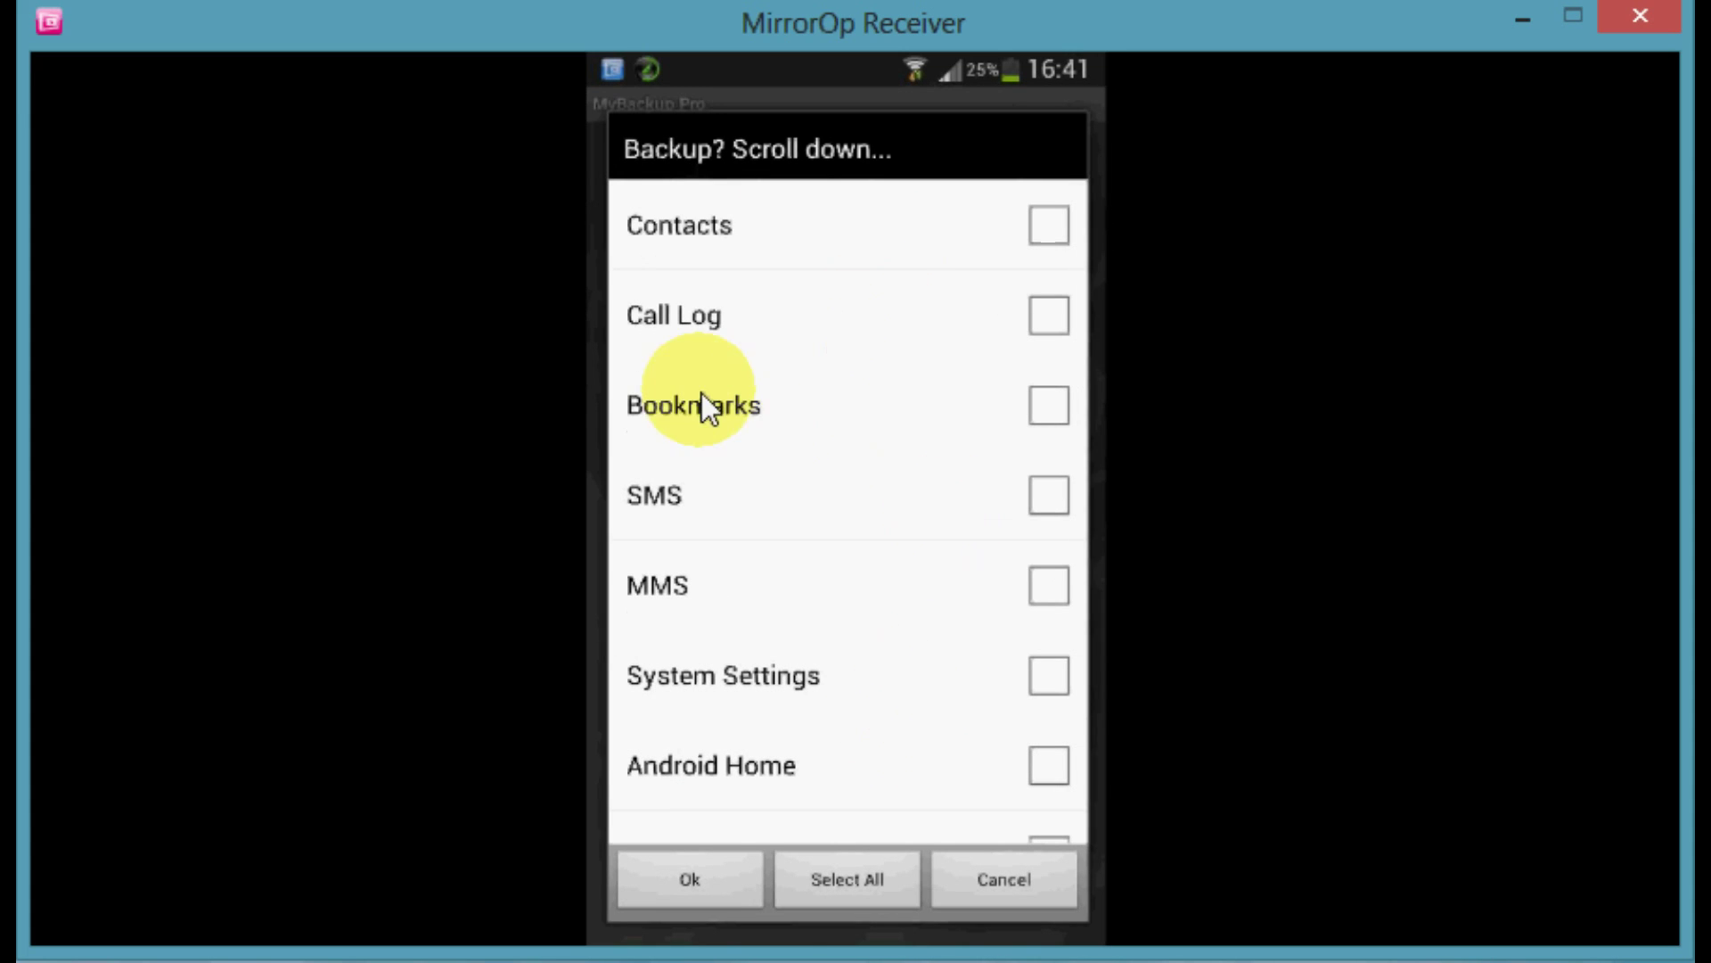
mouse_move(823, 601)
mouse_down()
mouse_move(820, 403)
mouse_move(617, 360)
mouse_up()
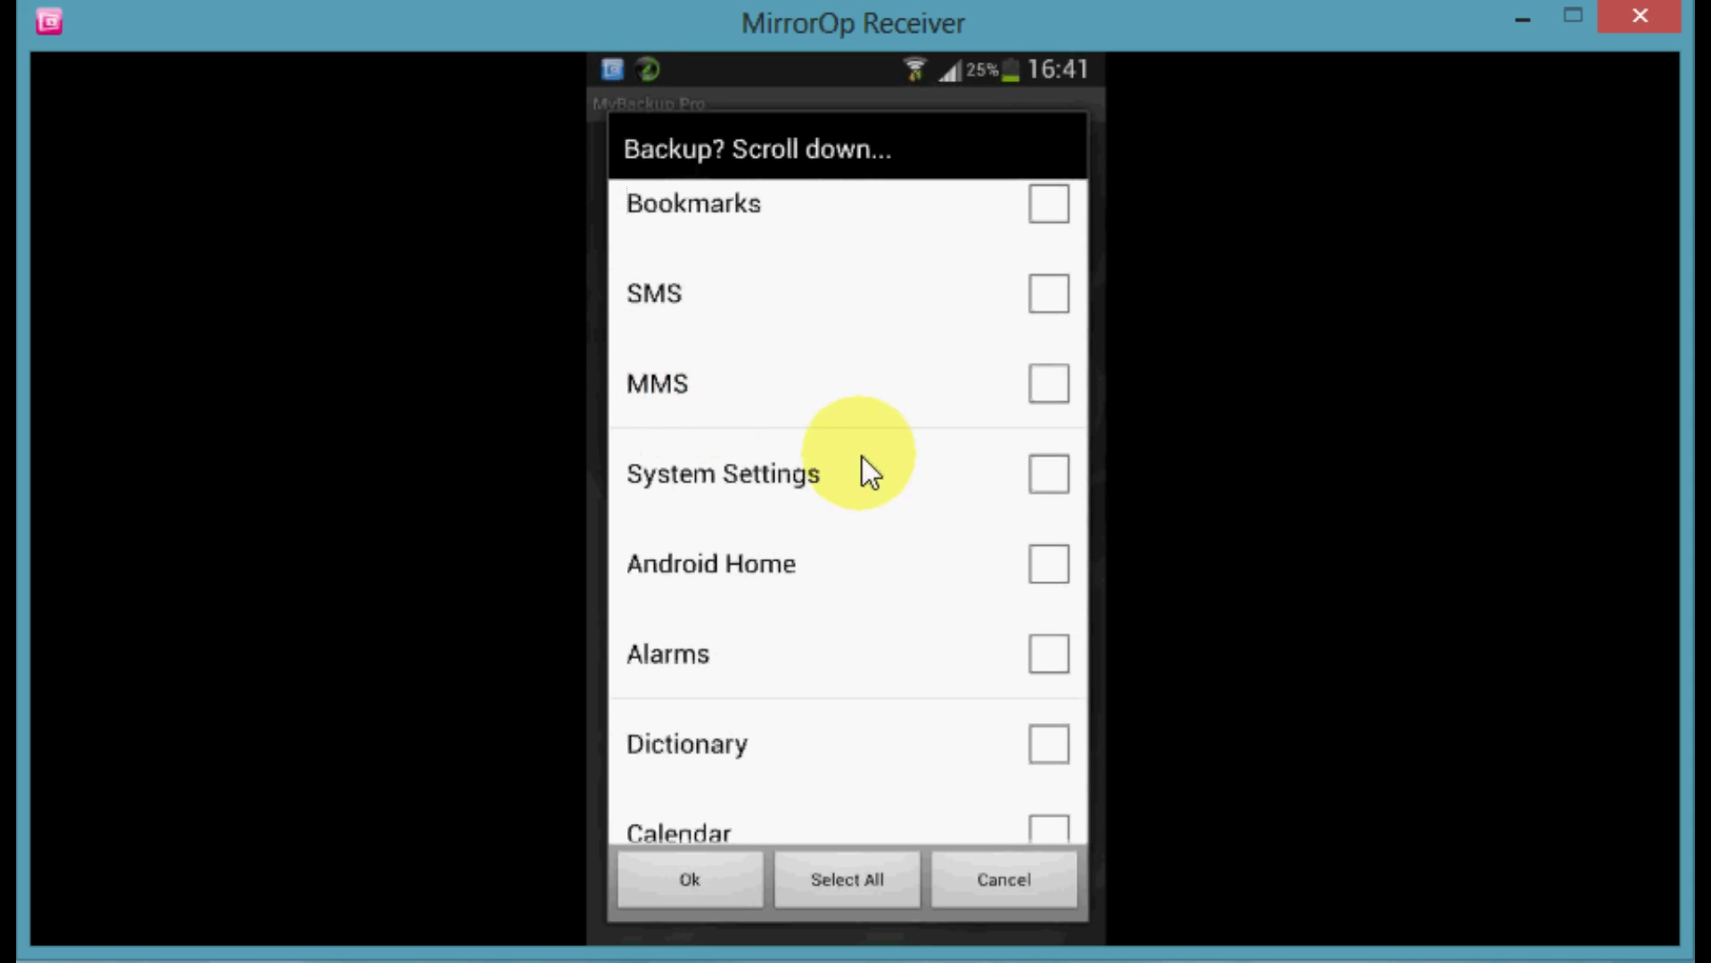
drag(919, 439, 890, 376)
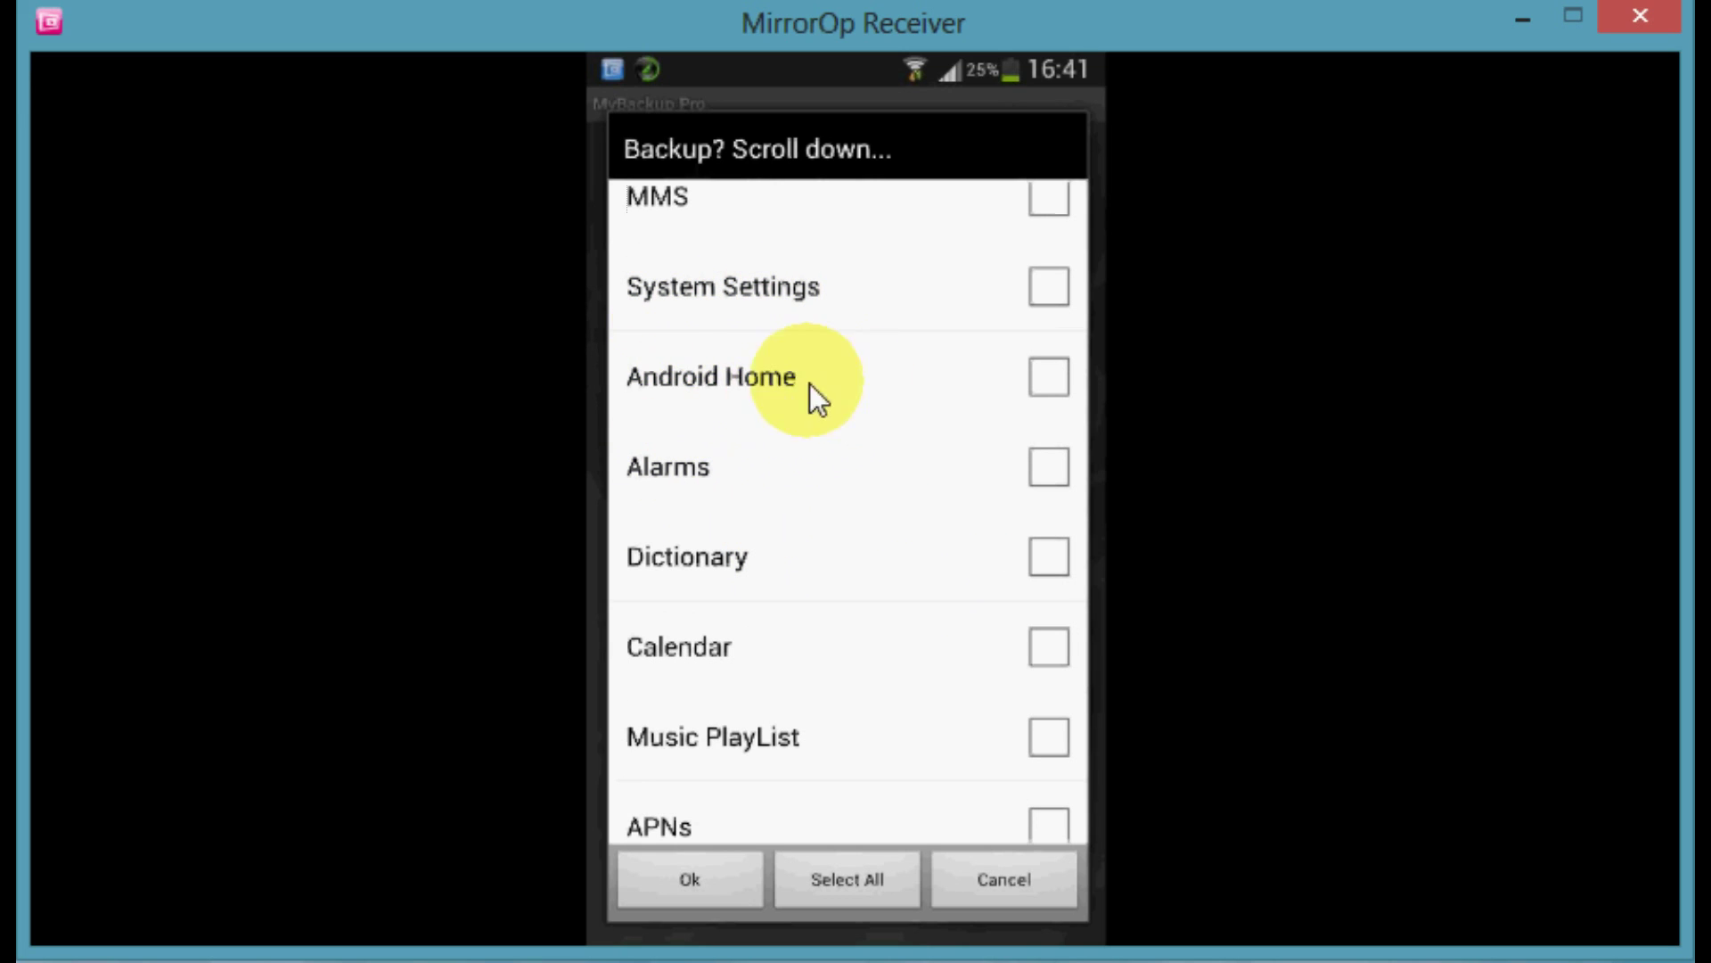
drag(809, 608, 828, 391)
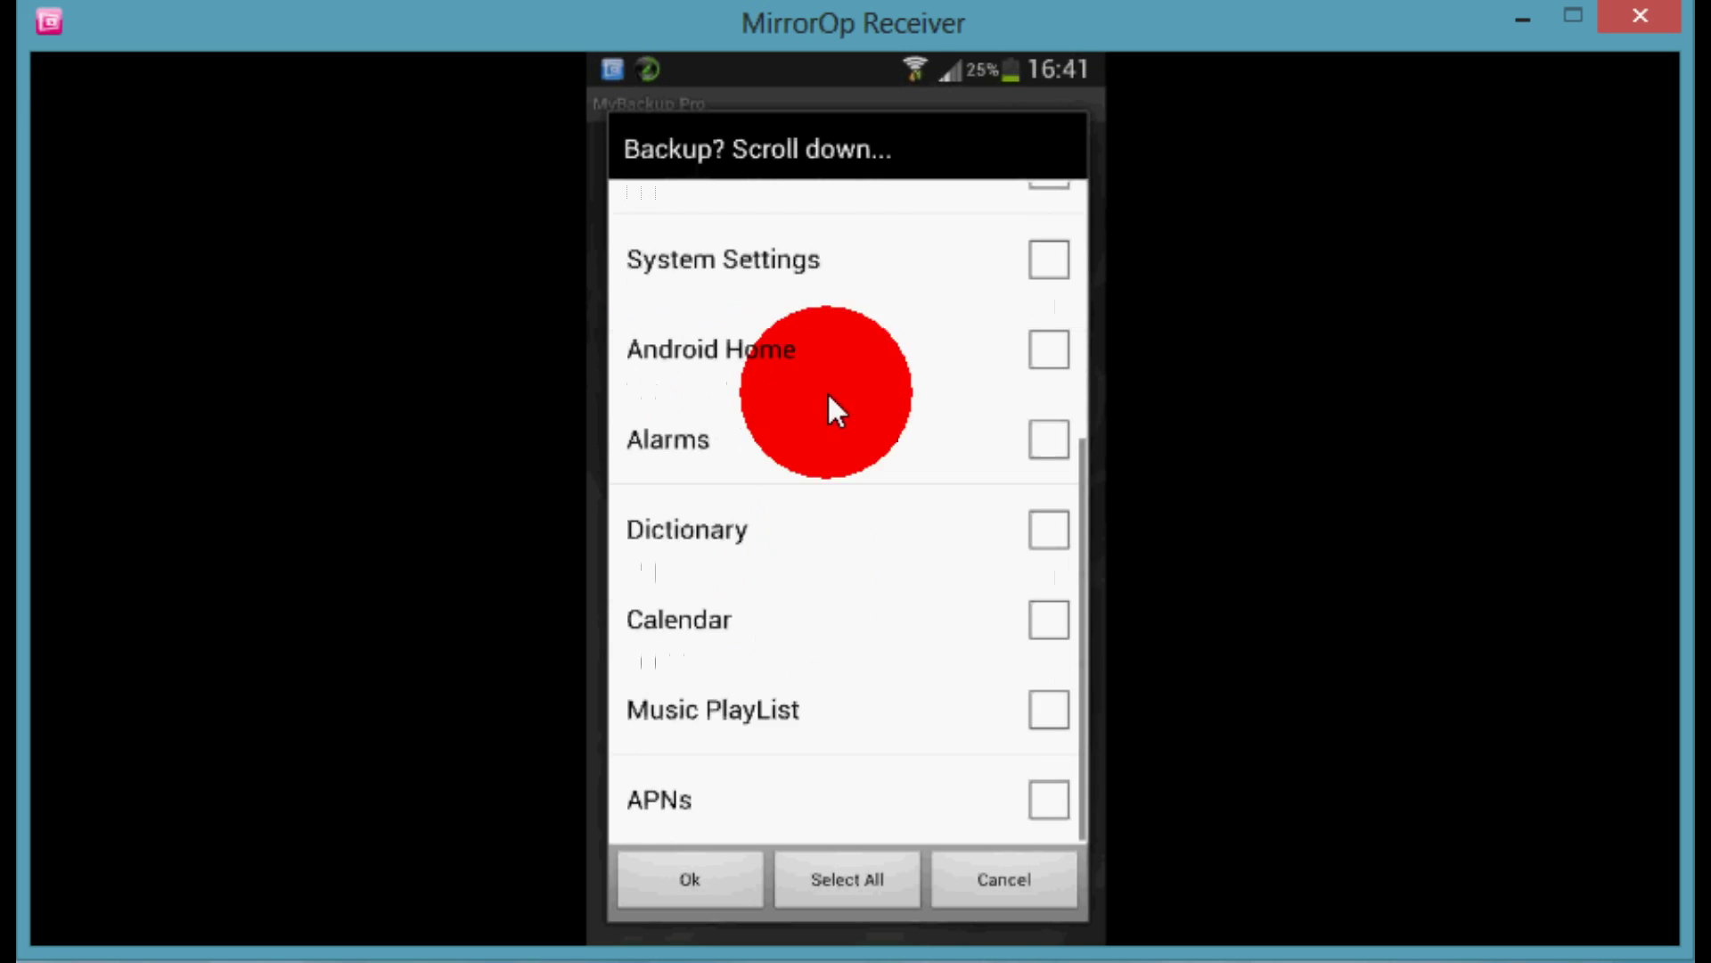
click(1020, 879)
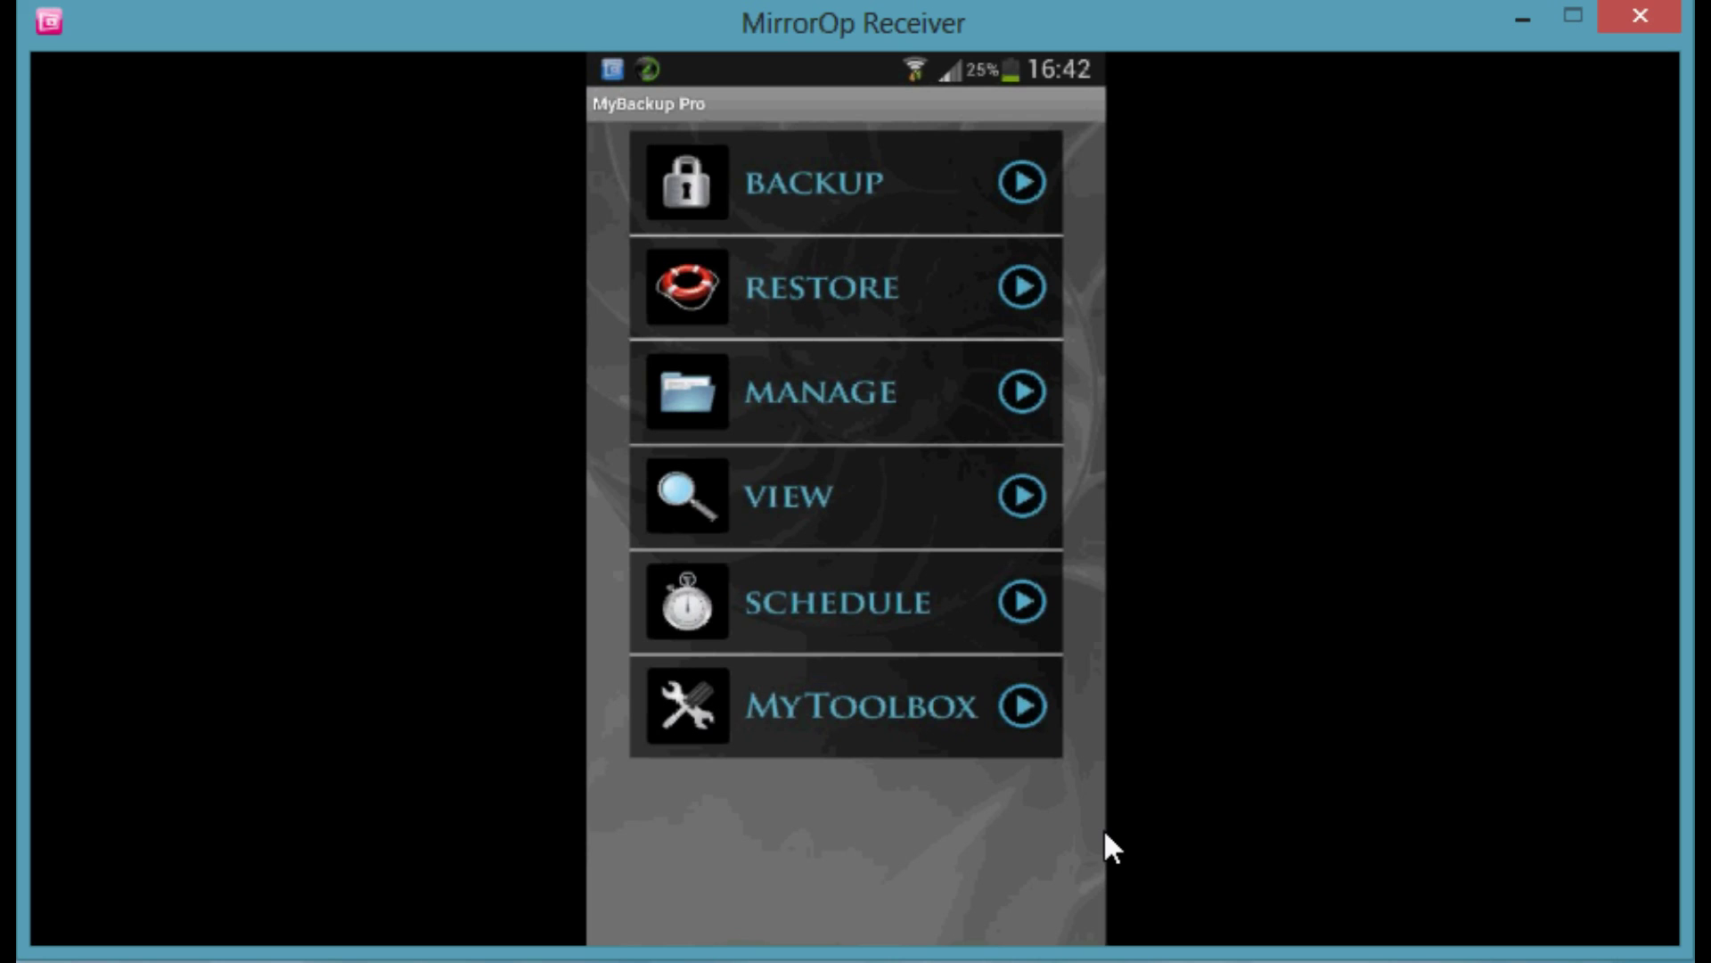
Leave MyBackup Pro and return the mirrored phone to its home screen
key(Escape)
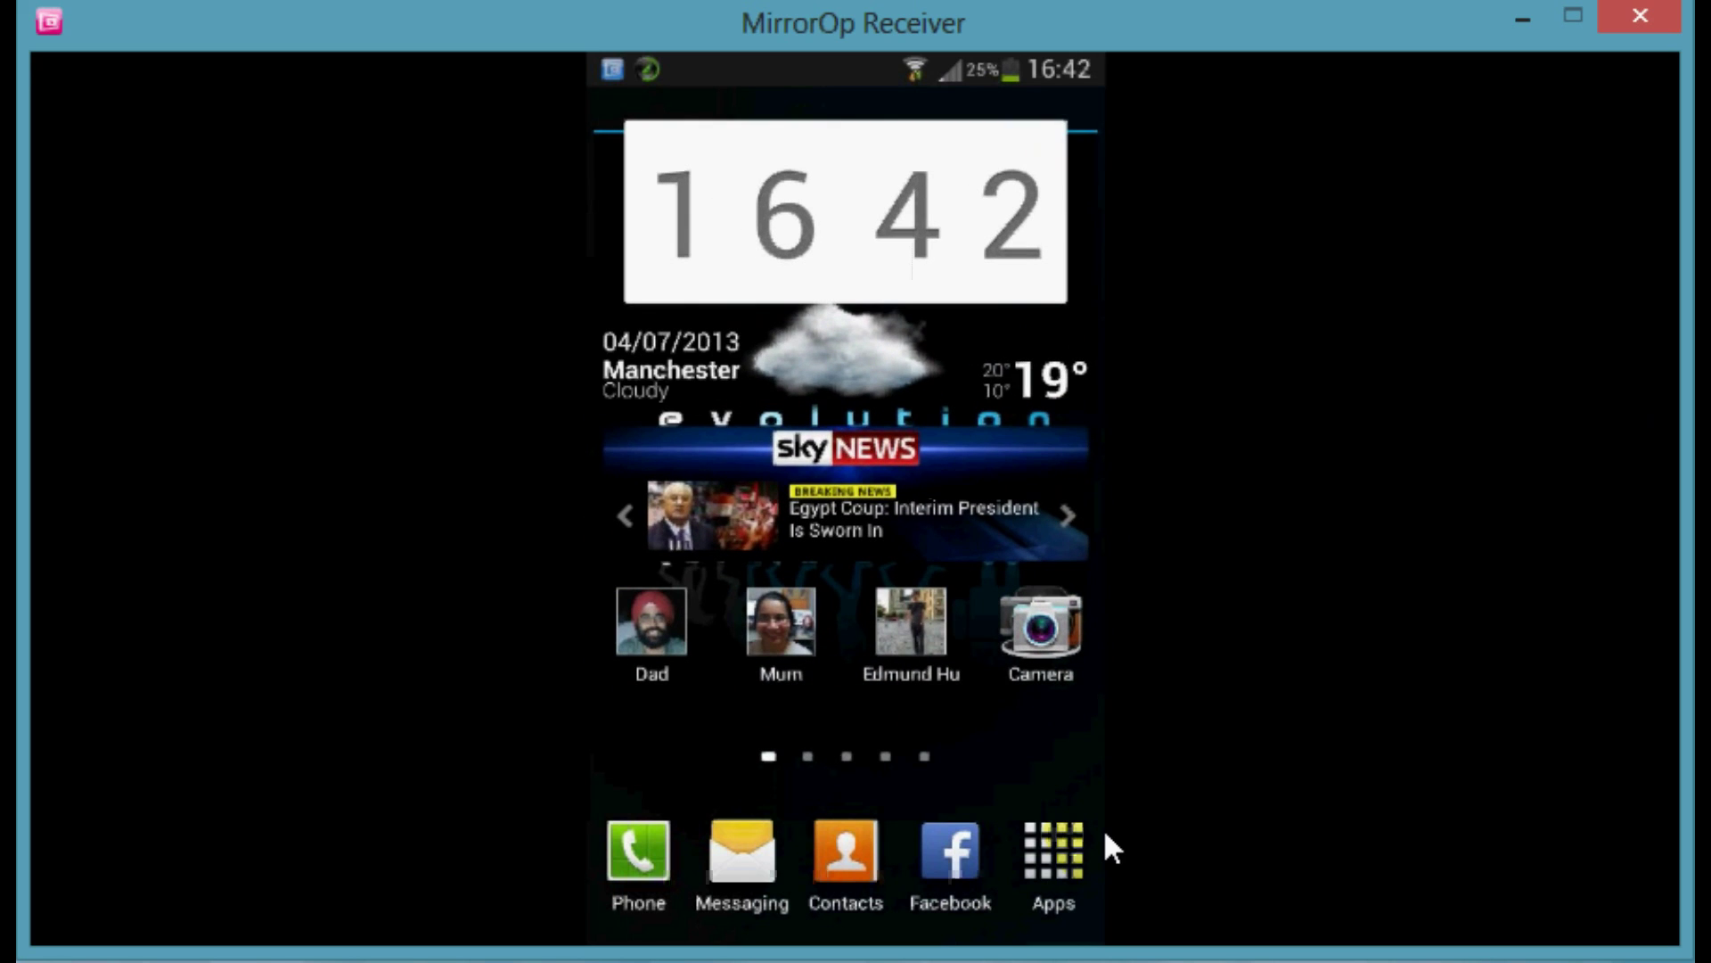